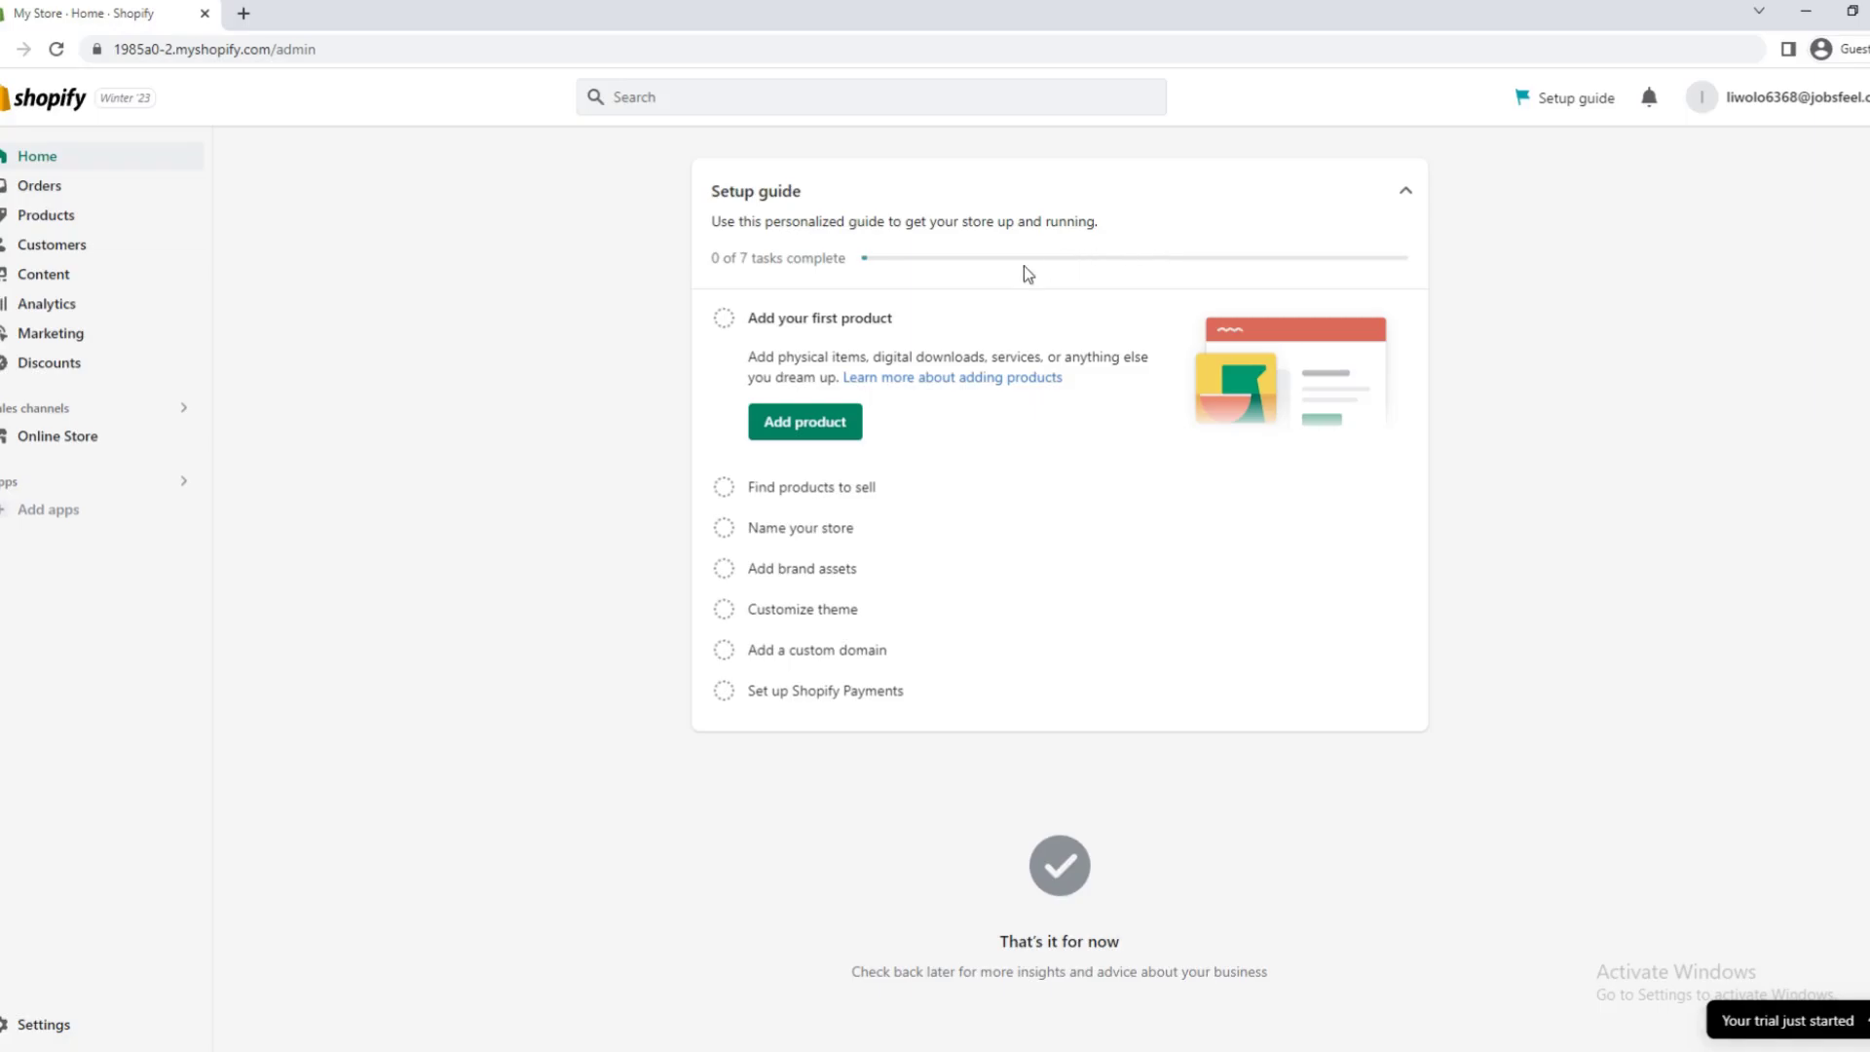
Open the Shopify ID account profile from the top-right account menu
click(1841, 97)
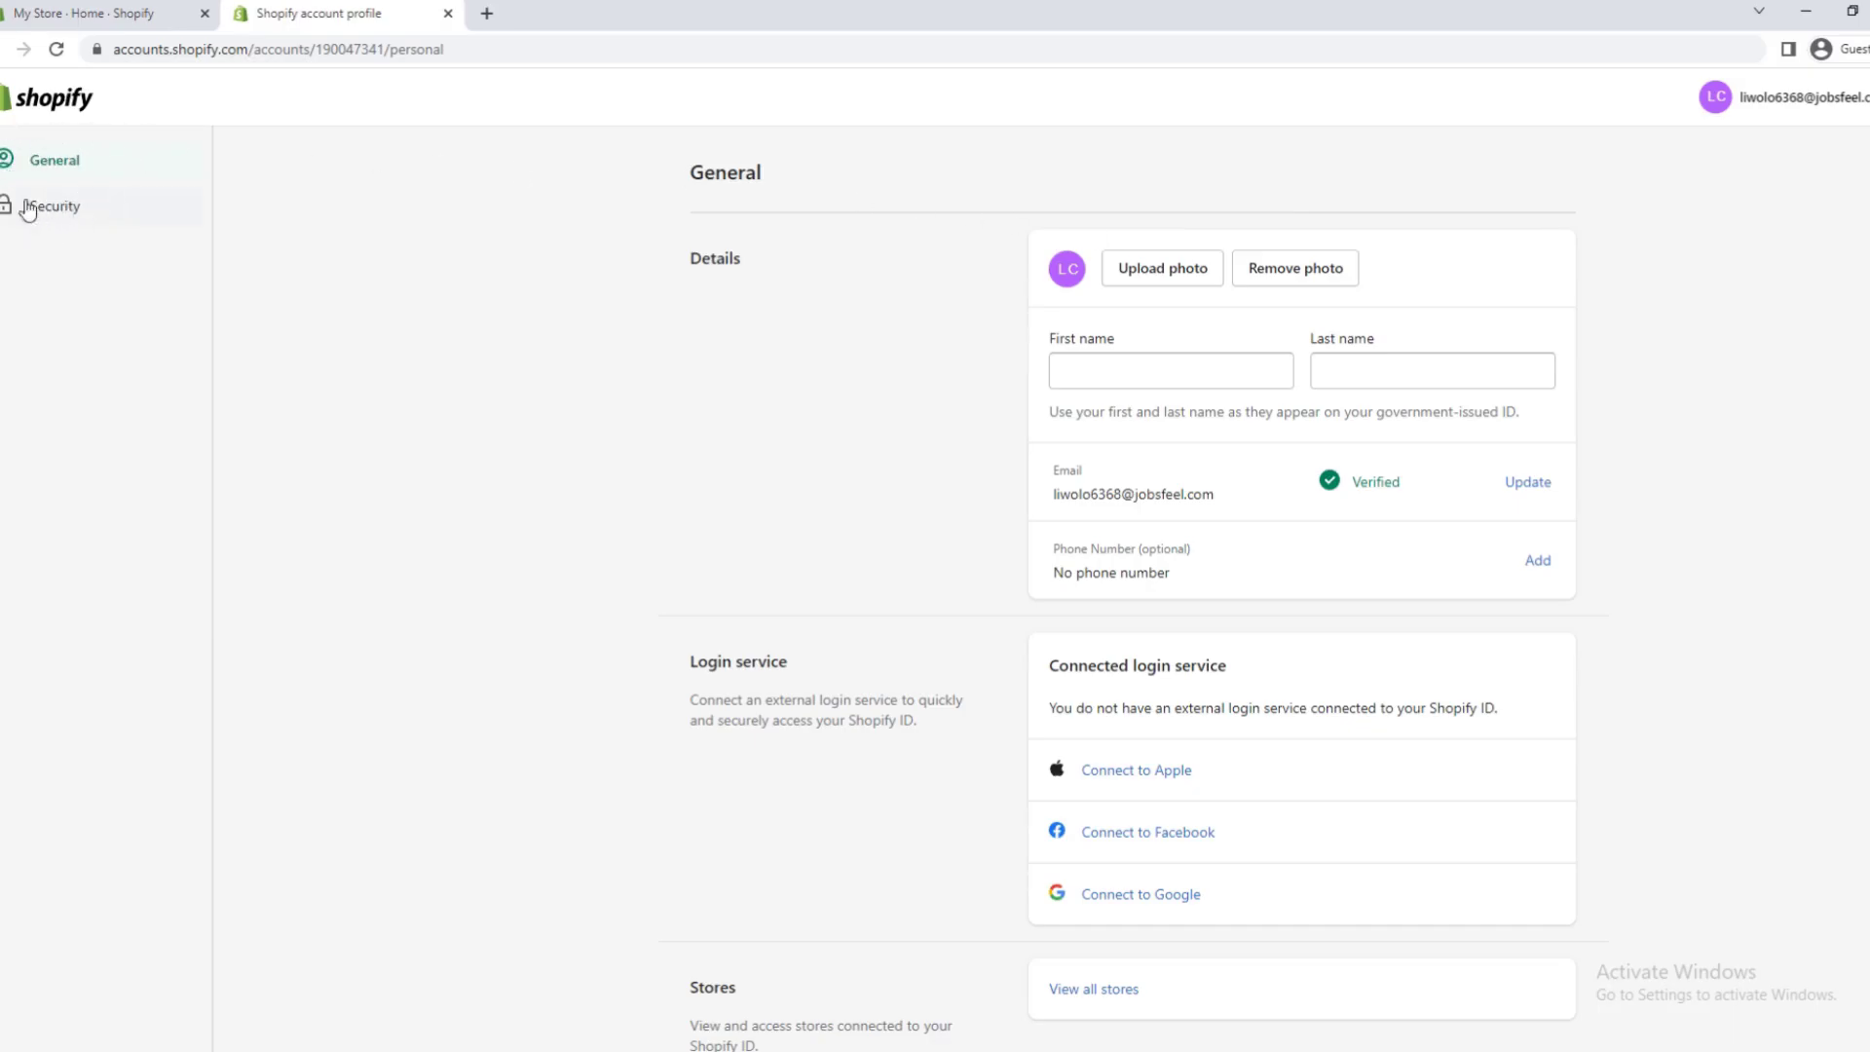
scroll(1004, 414, down, 4)
scroll(1246, 409, up, 2)
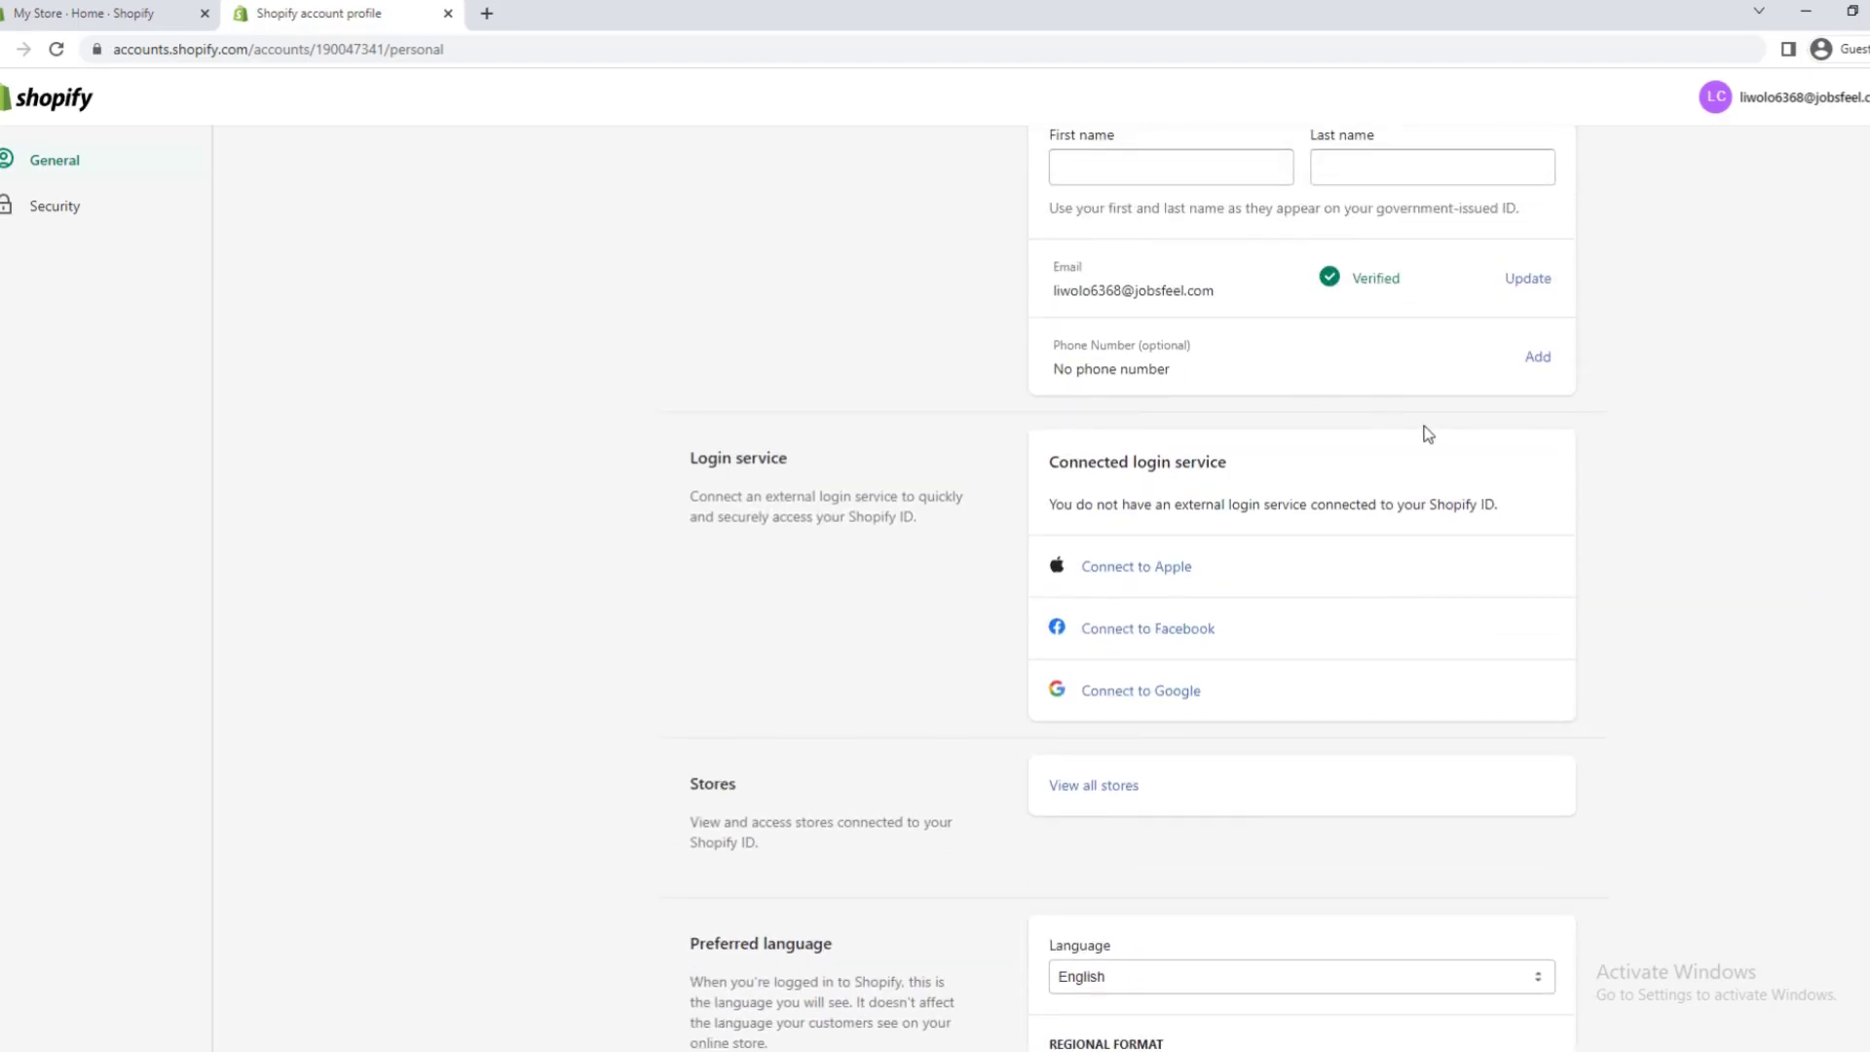
scroll(1432, 448, down, 3)
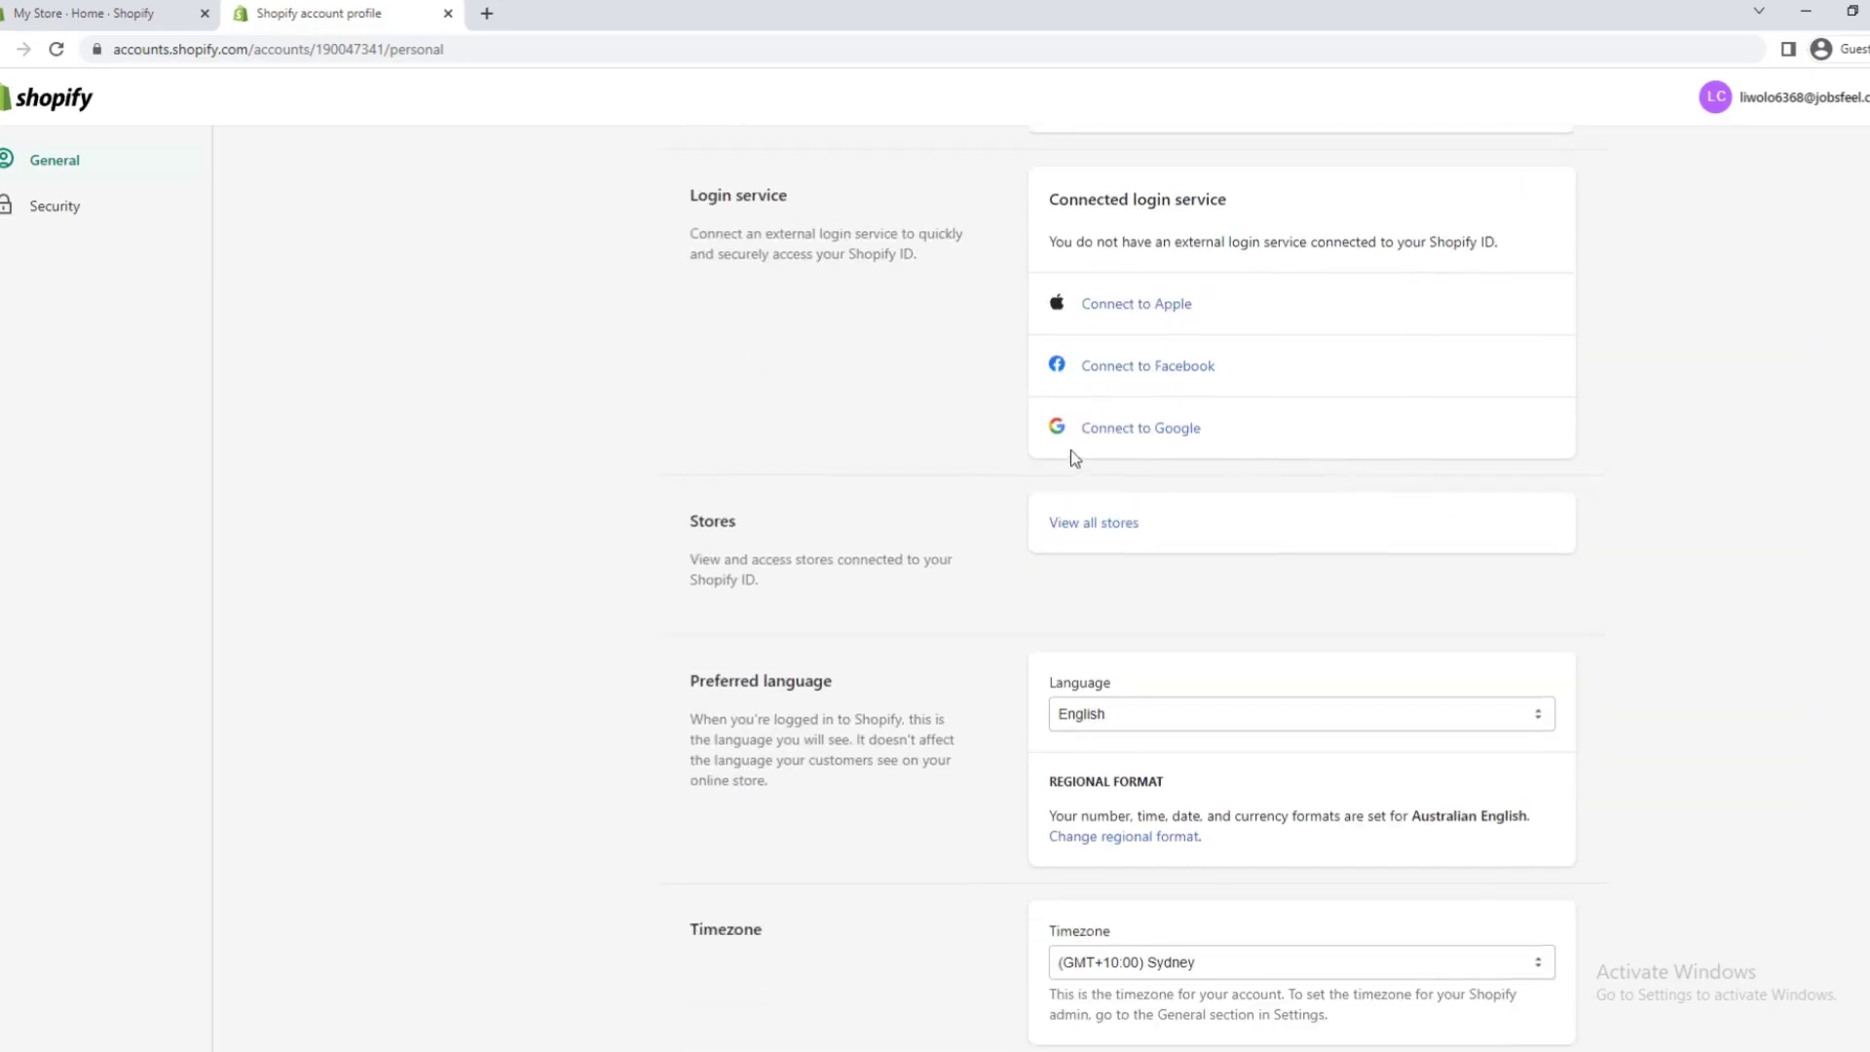
scroll(1071, 458, up, 5)
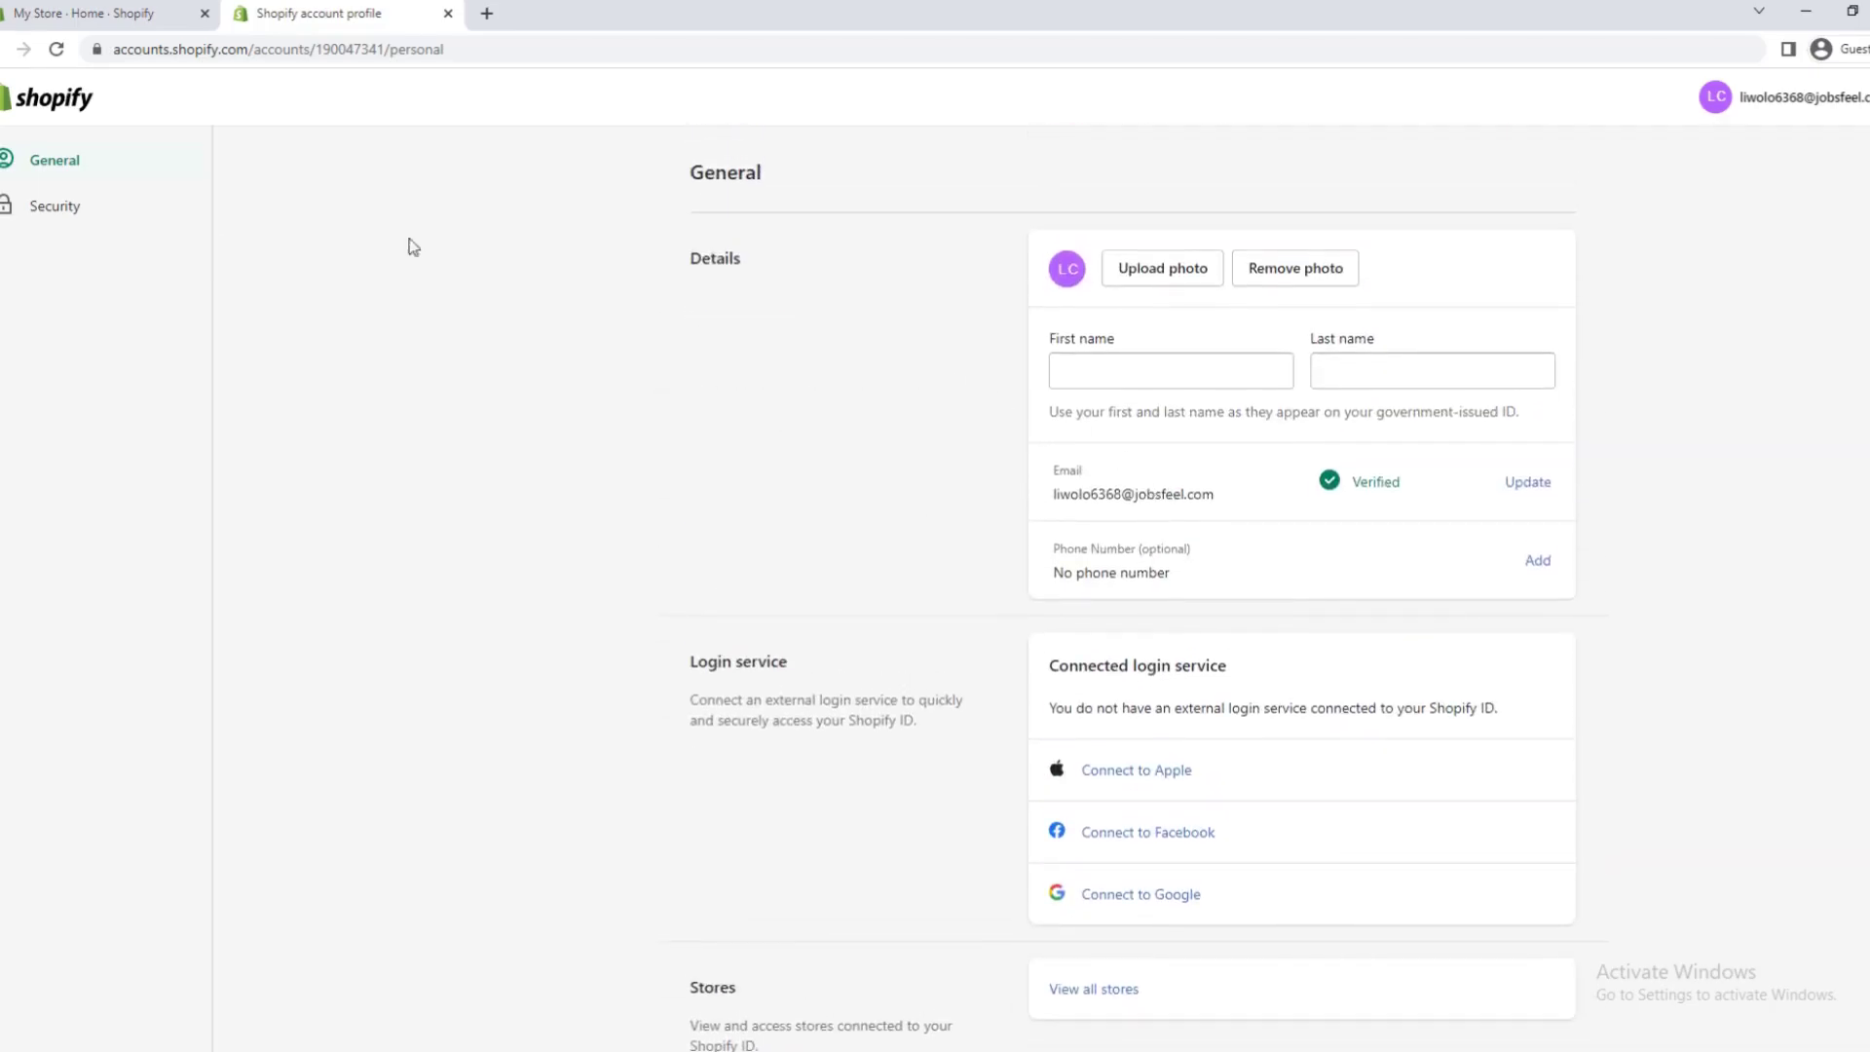
Review the Security page: passkeys, password, two-step authentication and logged-in devices
click(55, 207)
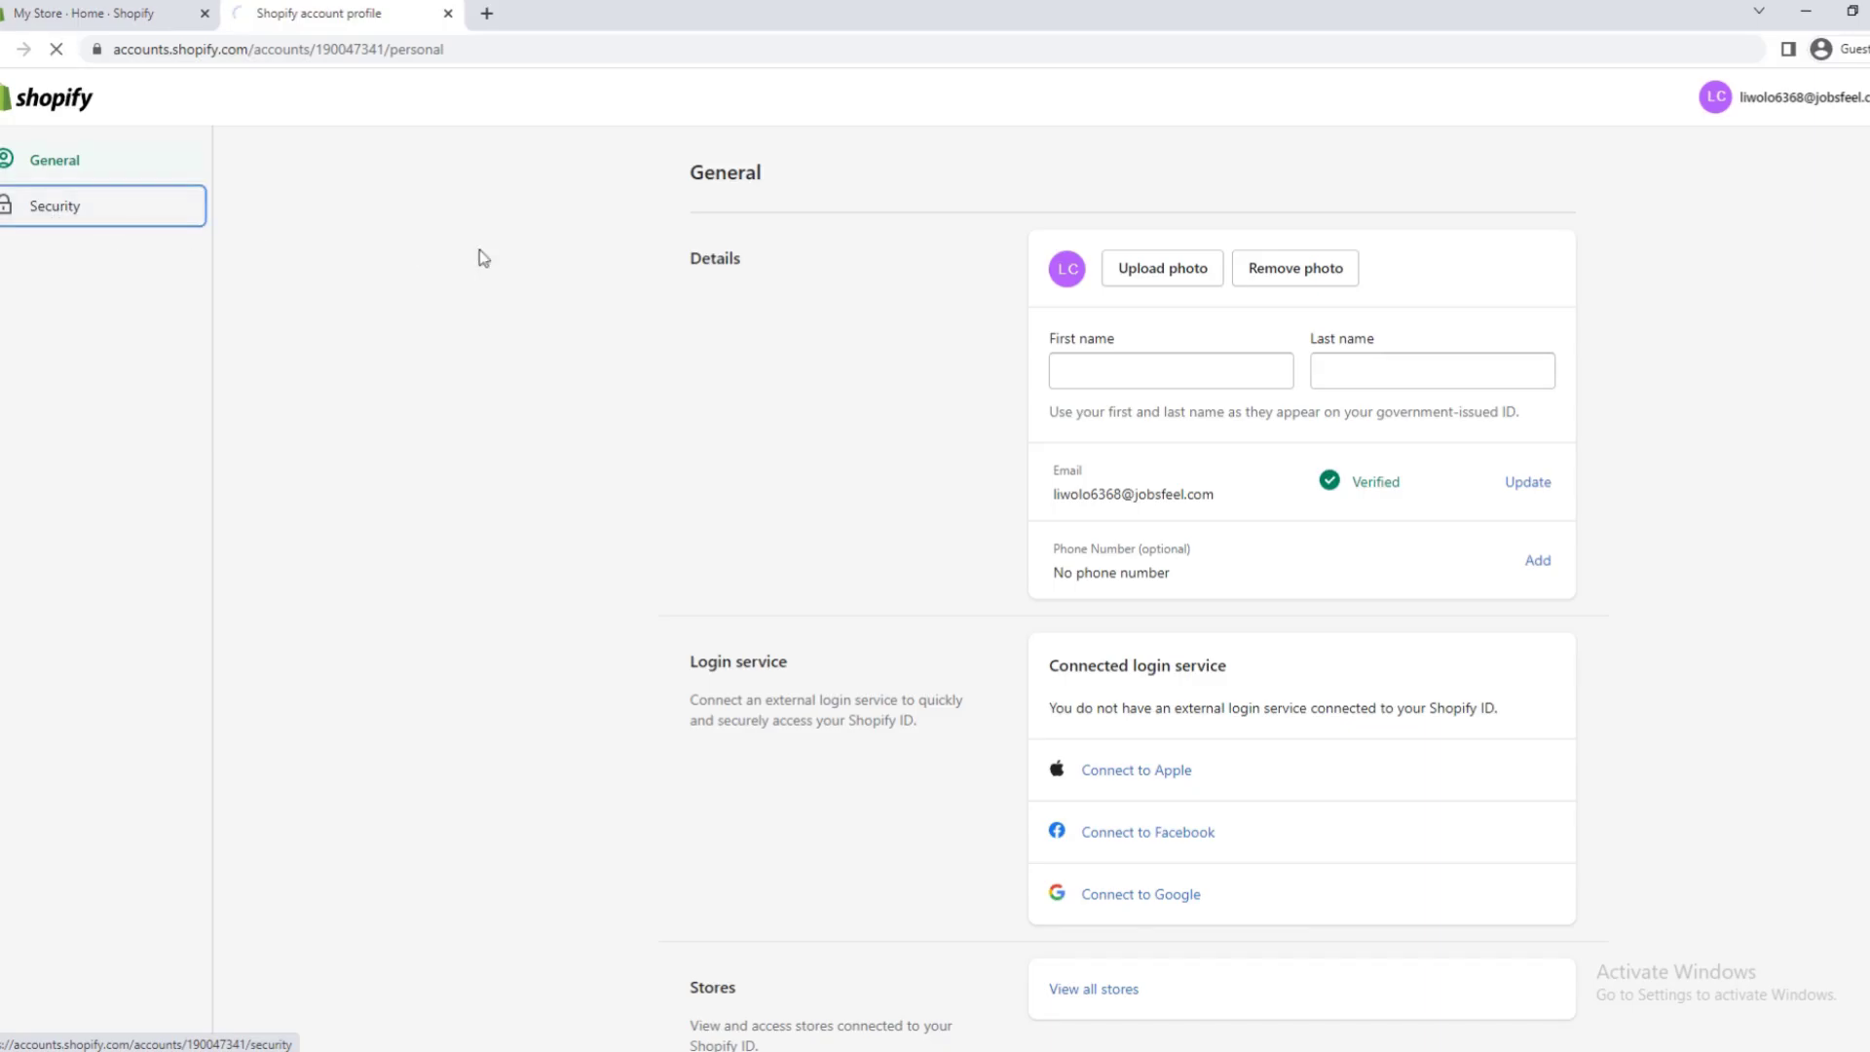
scroll(704, 237, down, 1)
scroll(704, 237, up, 1)
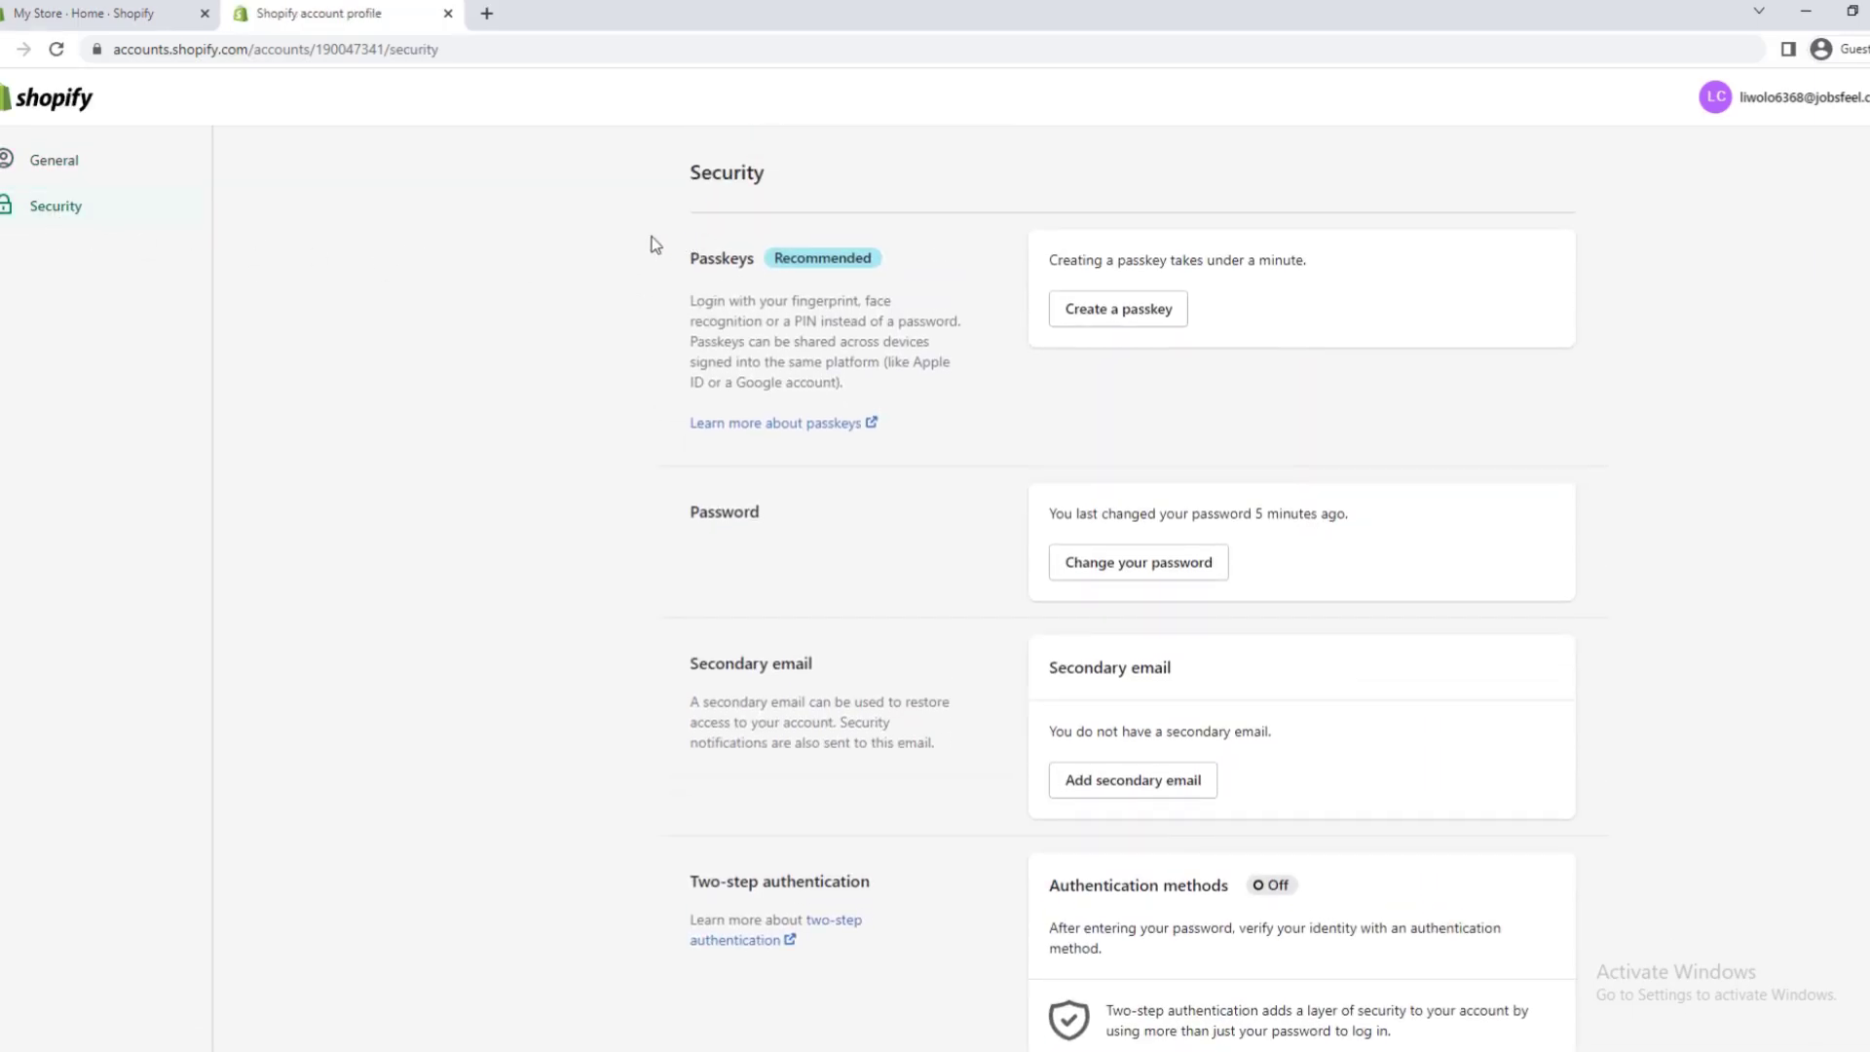
scroll(653, 245, down, 5)
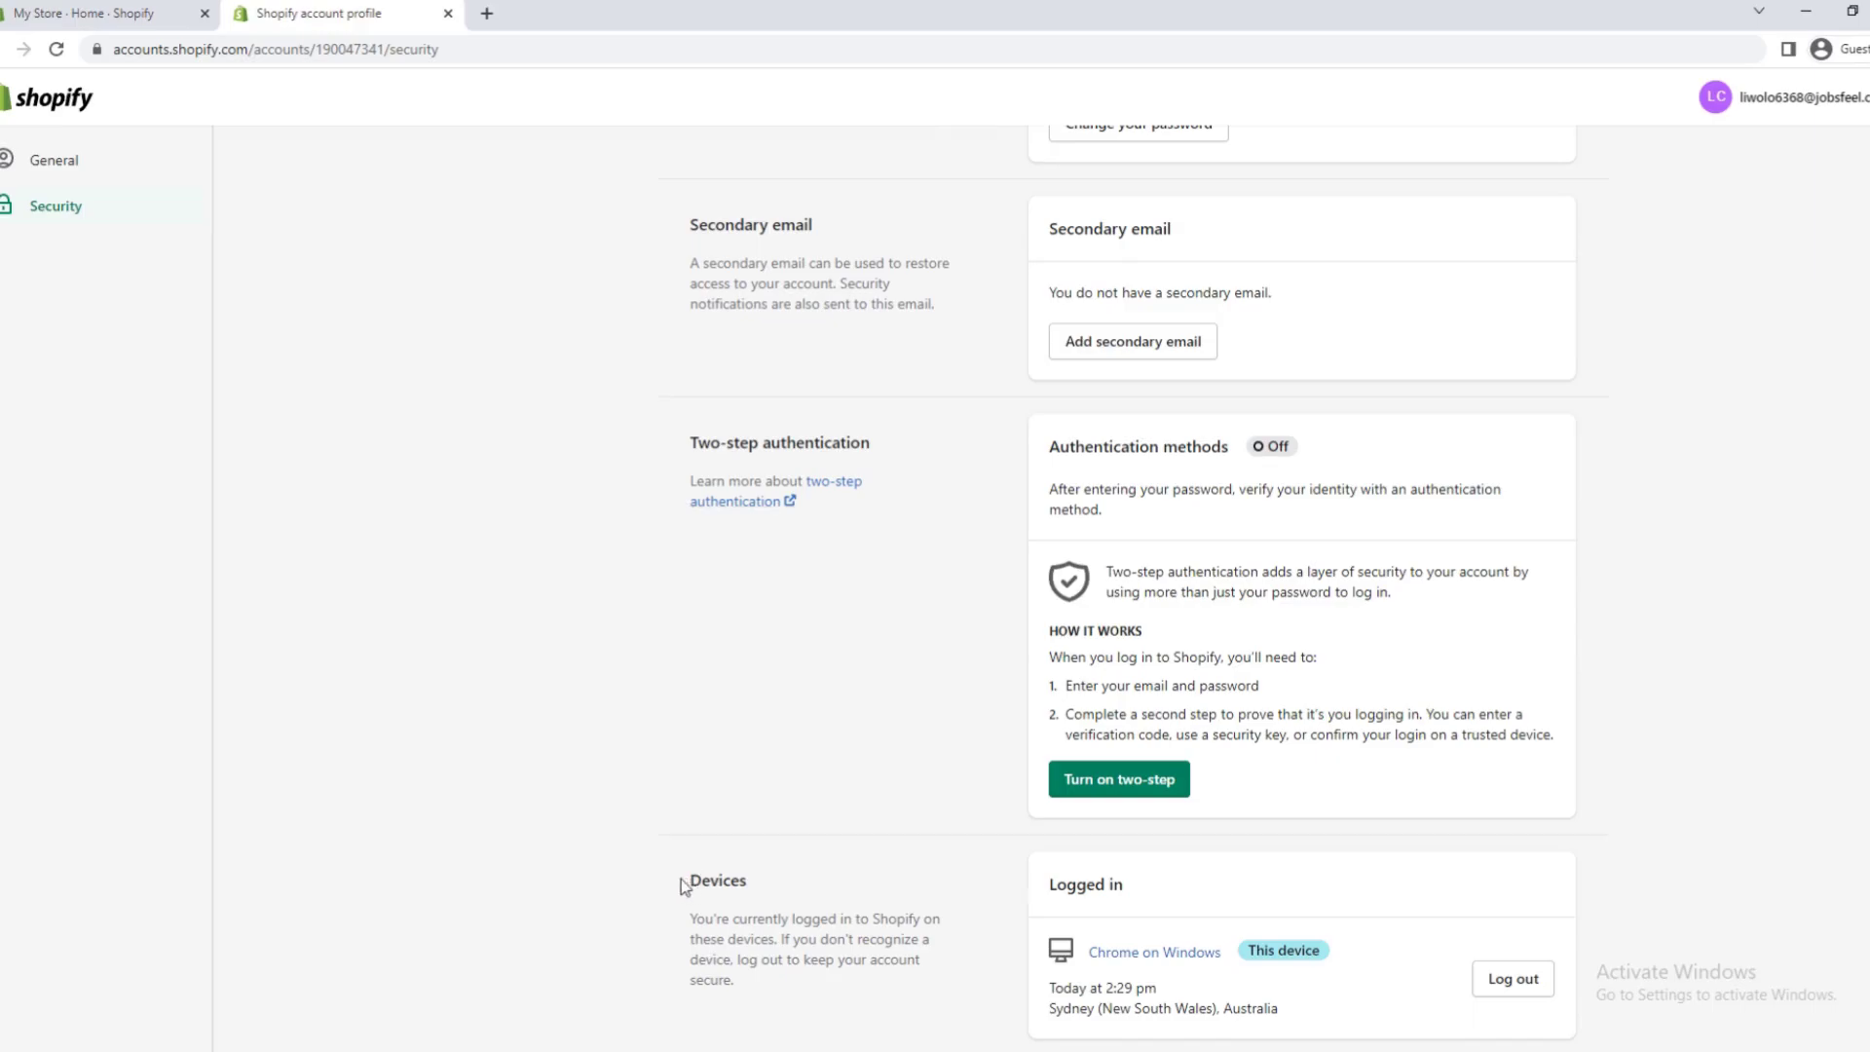
drag(684, 886, 773, 880)
click(851, 686)
scroll(974, 659, up, 2)
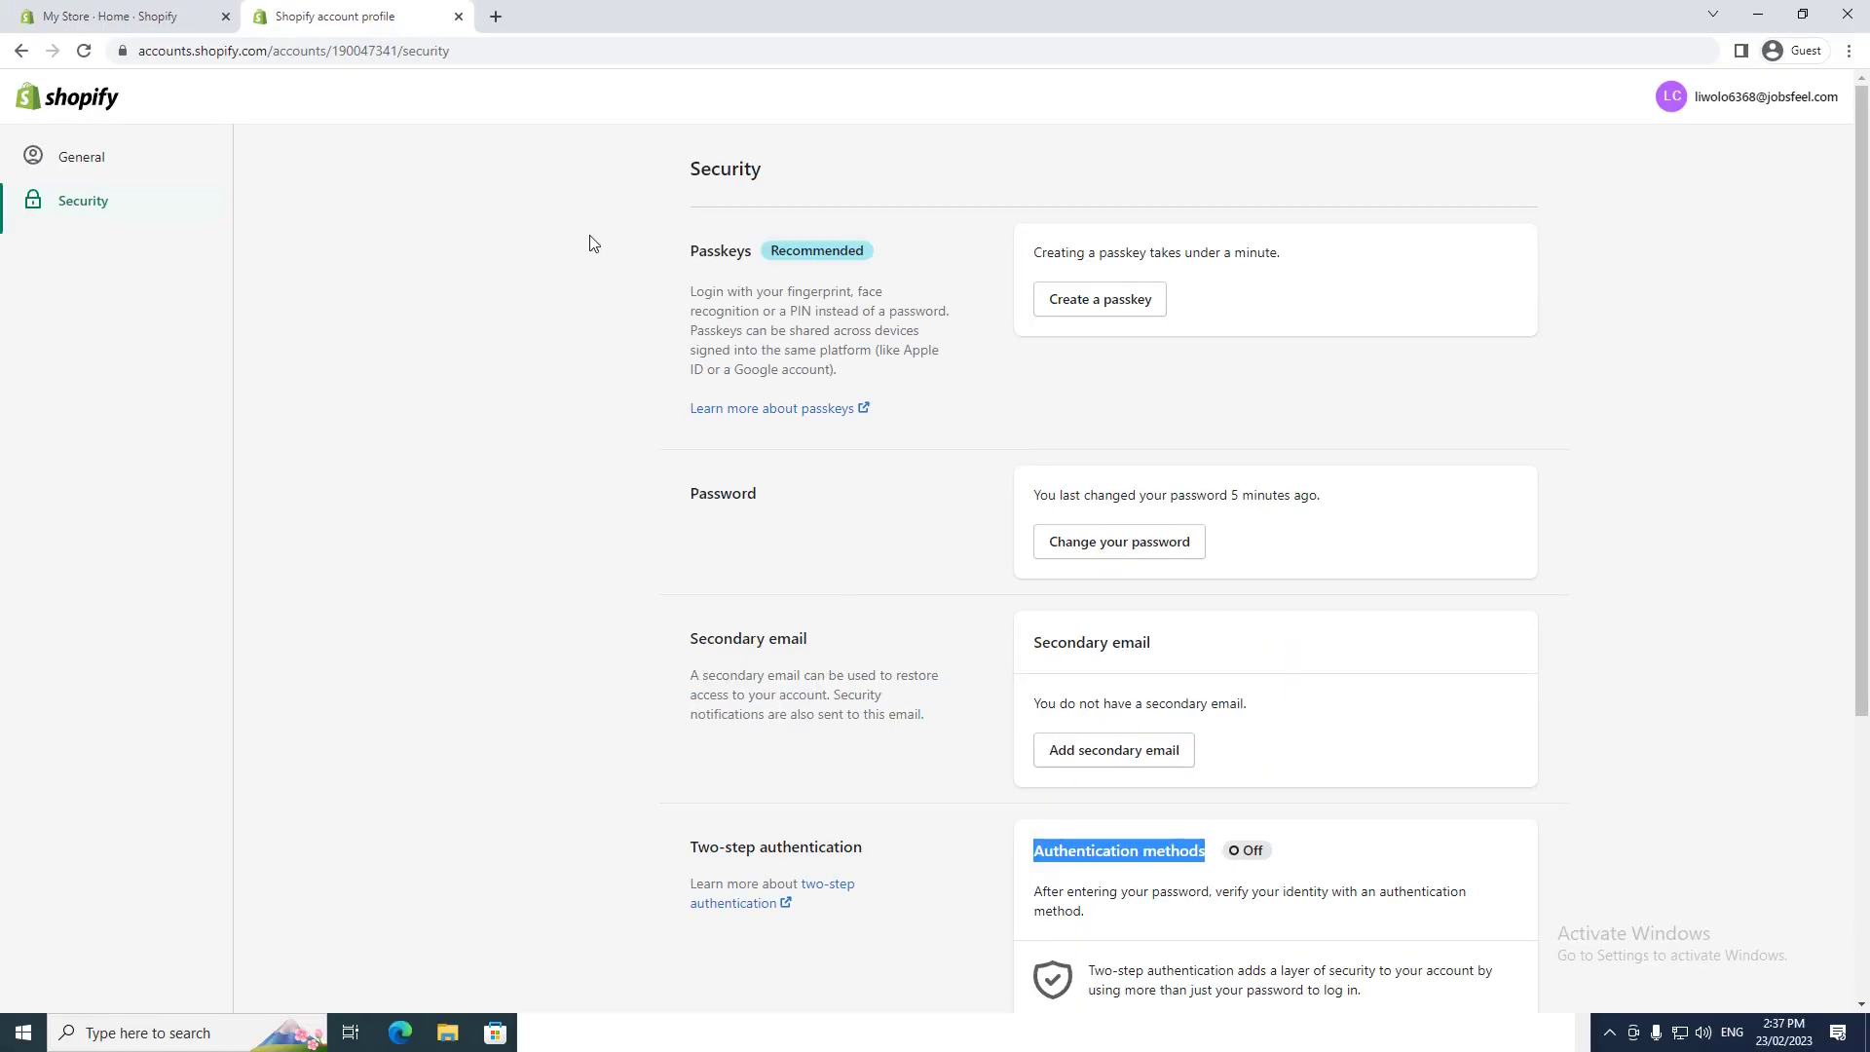
Browse the General account profile, then go back to the My Store admin Home page
click(98, 171)
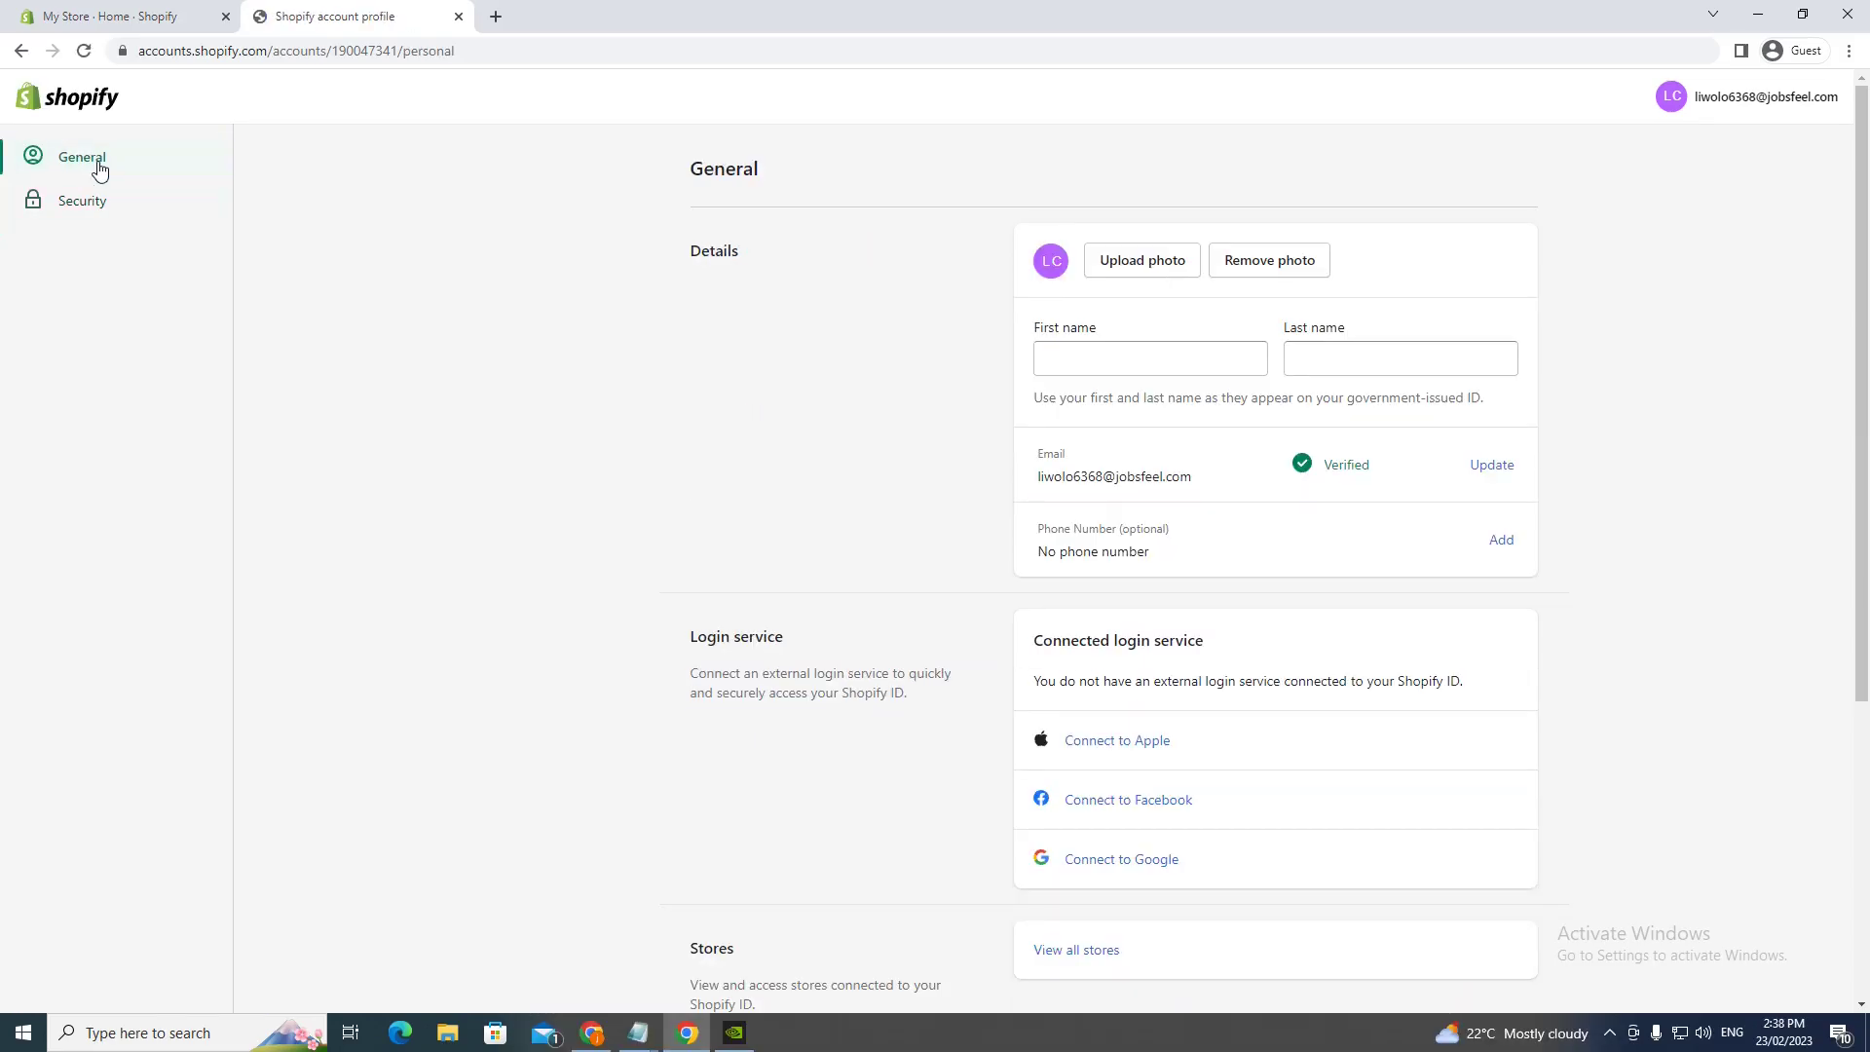
scroll(620, 452, down, 5)
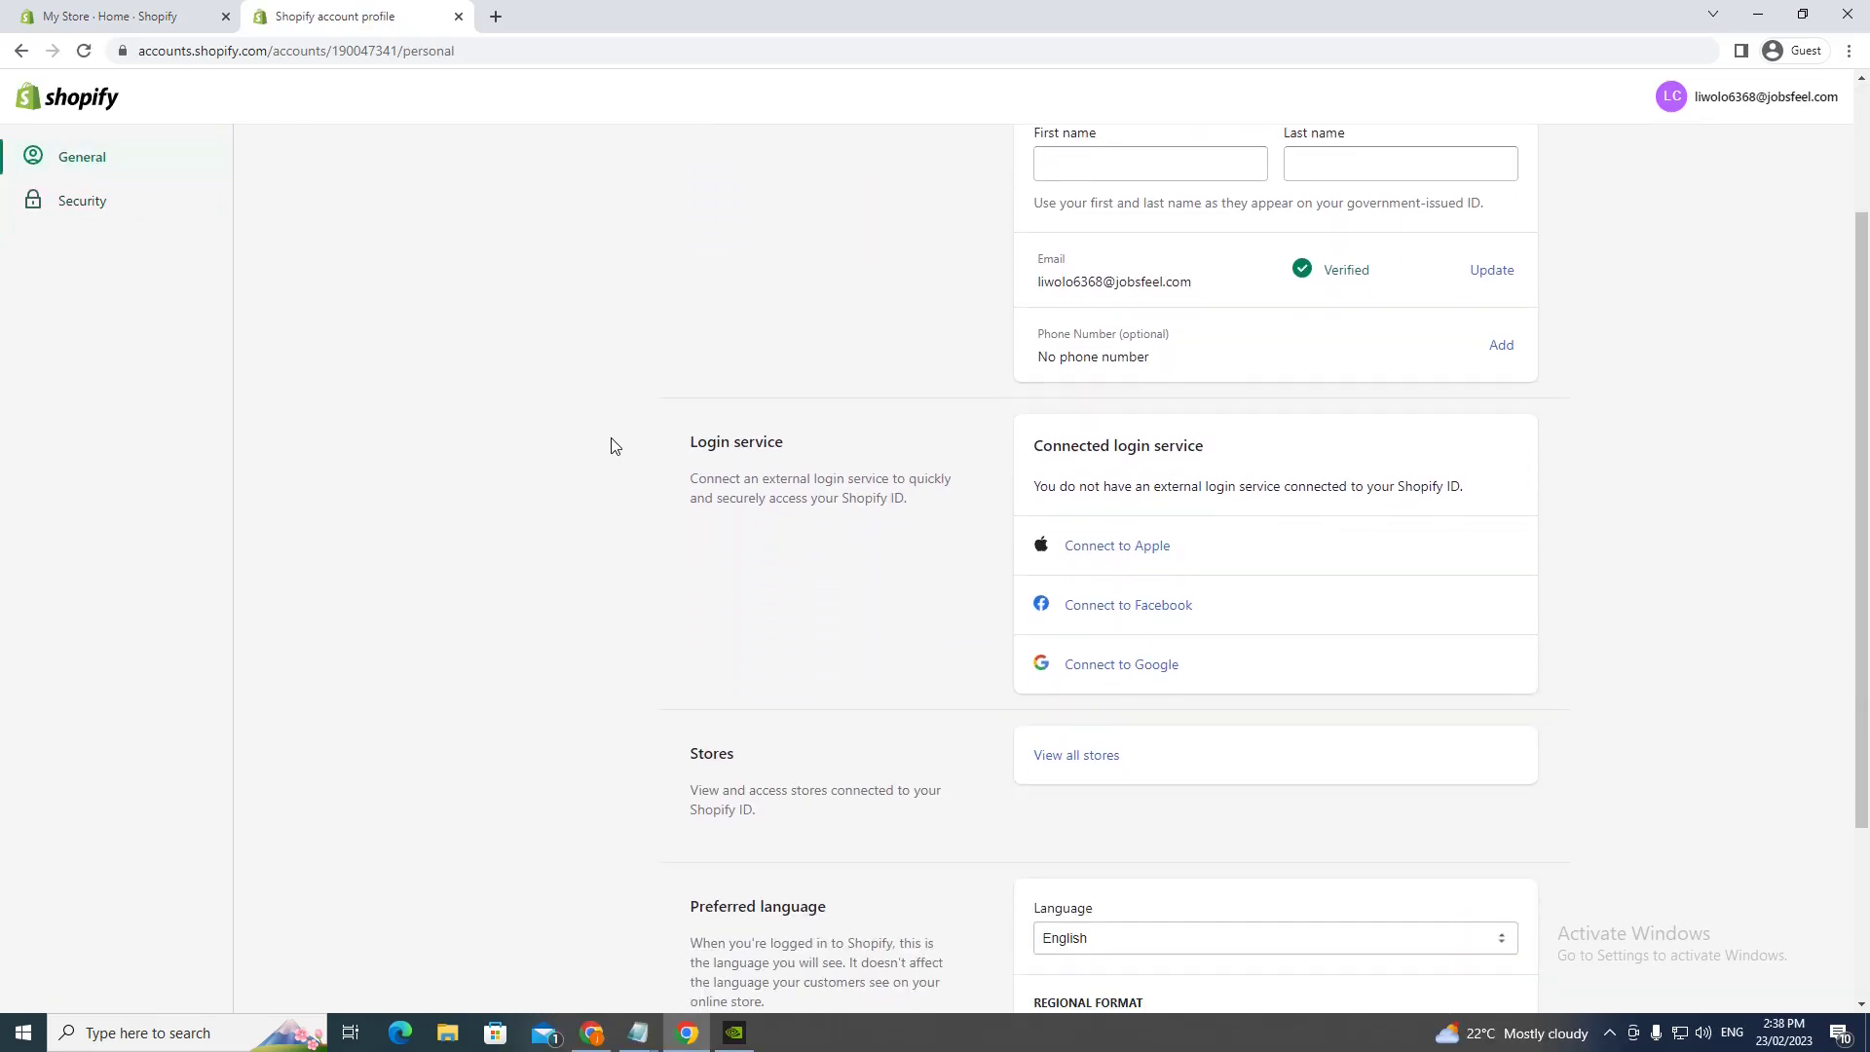
scroll(1264, 539, up, 2)
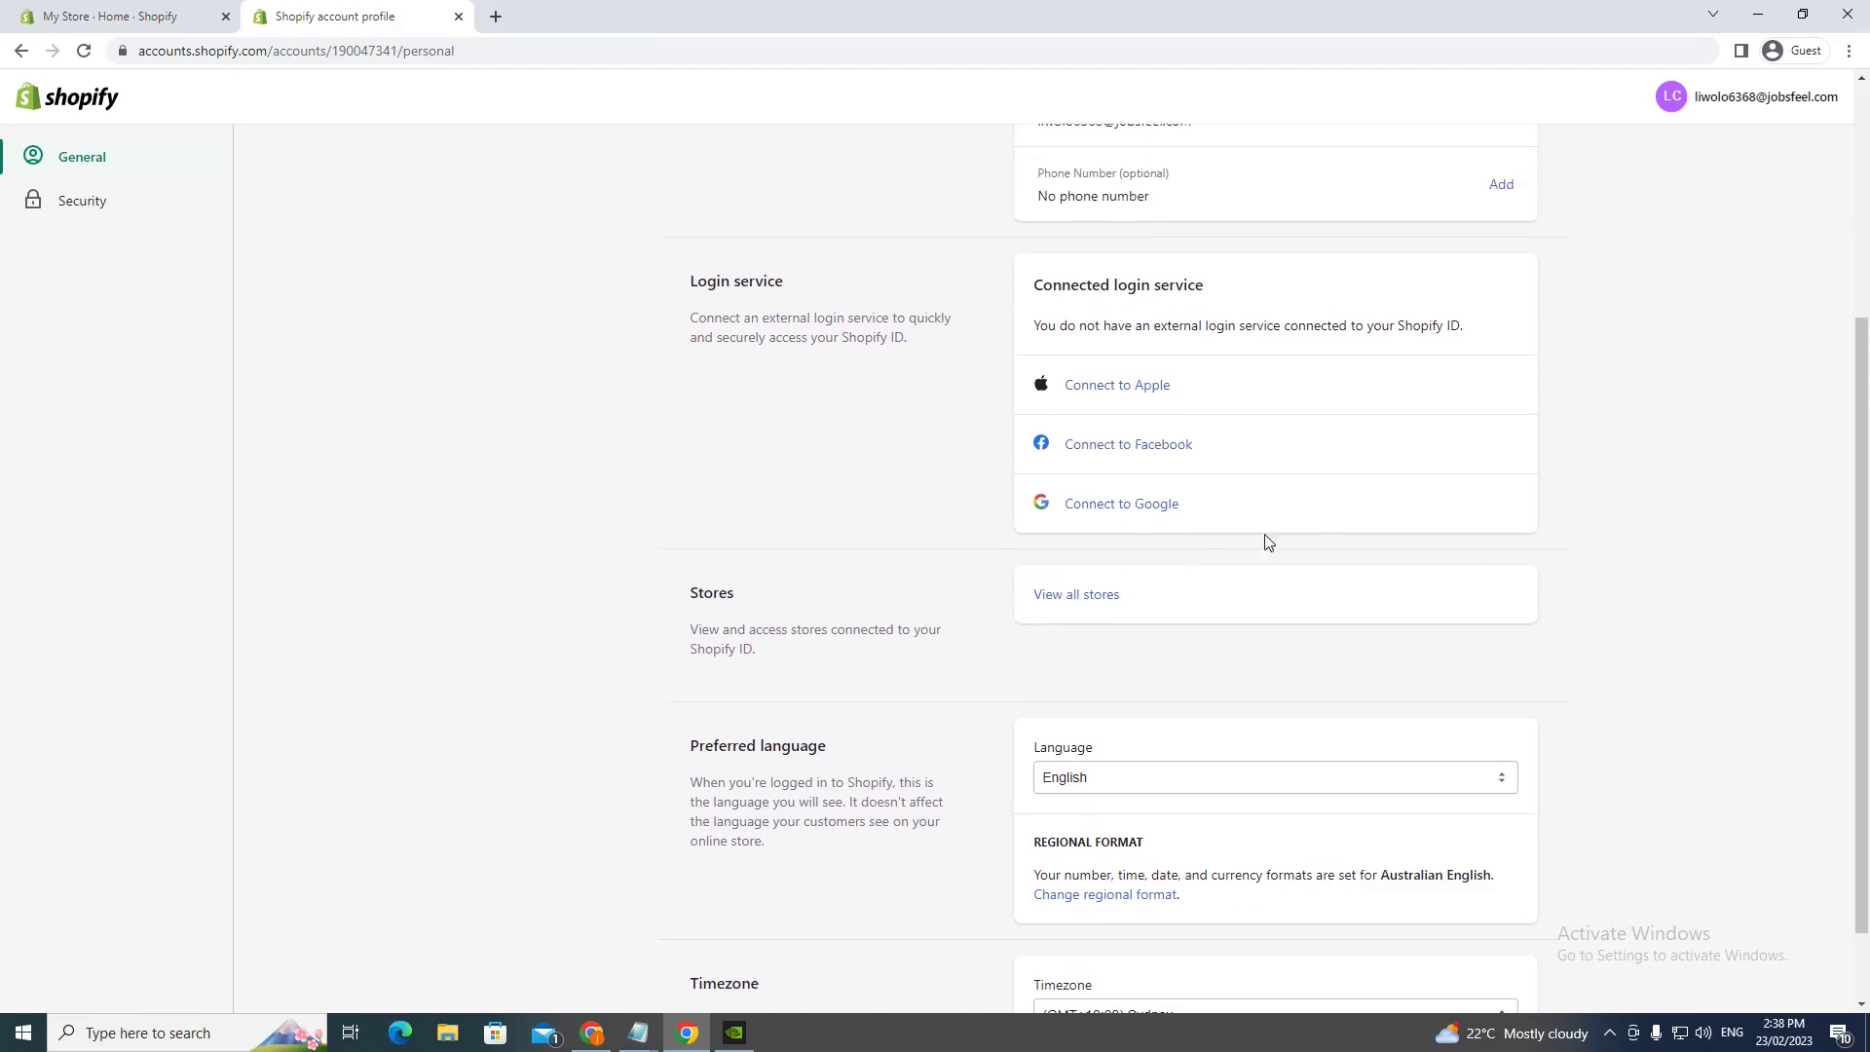
drag(688, 379, 838, 403)
scroll(1235, 581, up, 3)
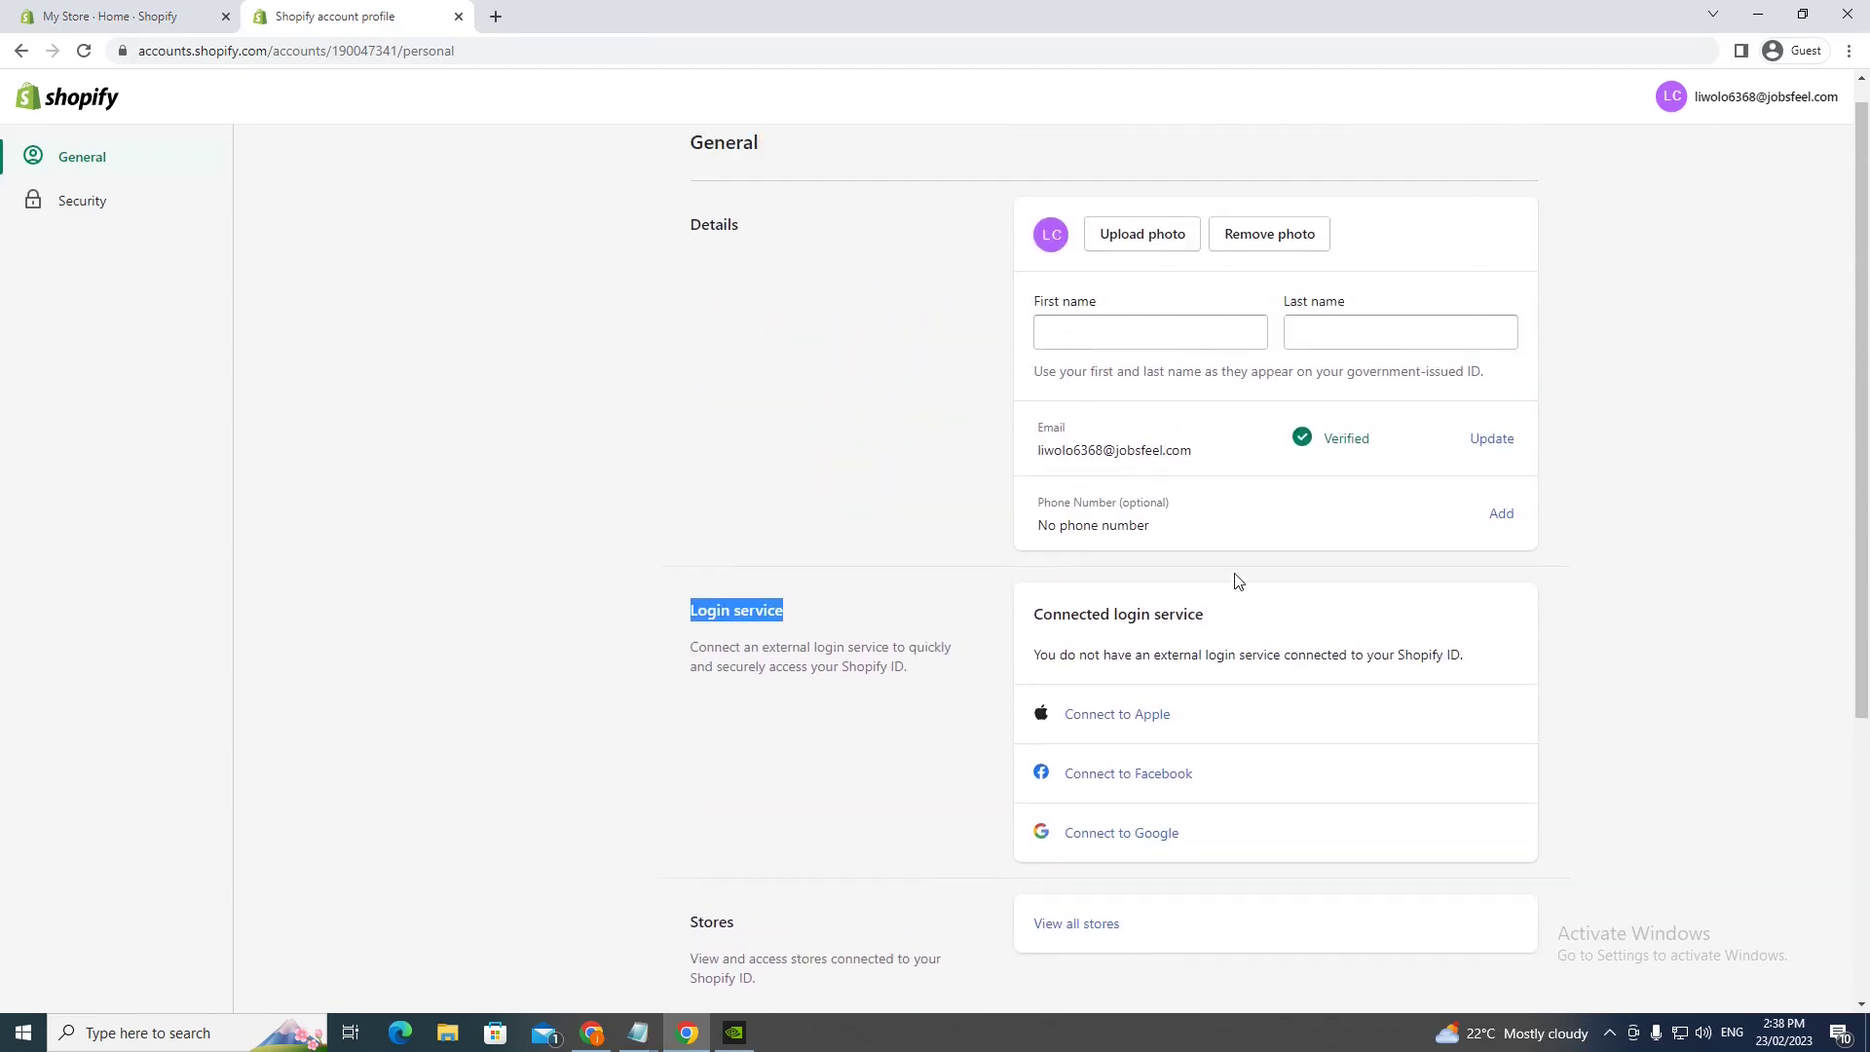
scroll(1071, 687, down, 1)
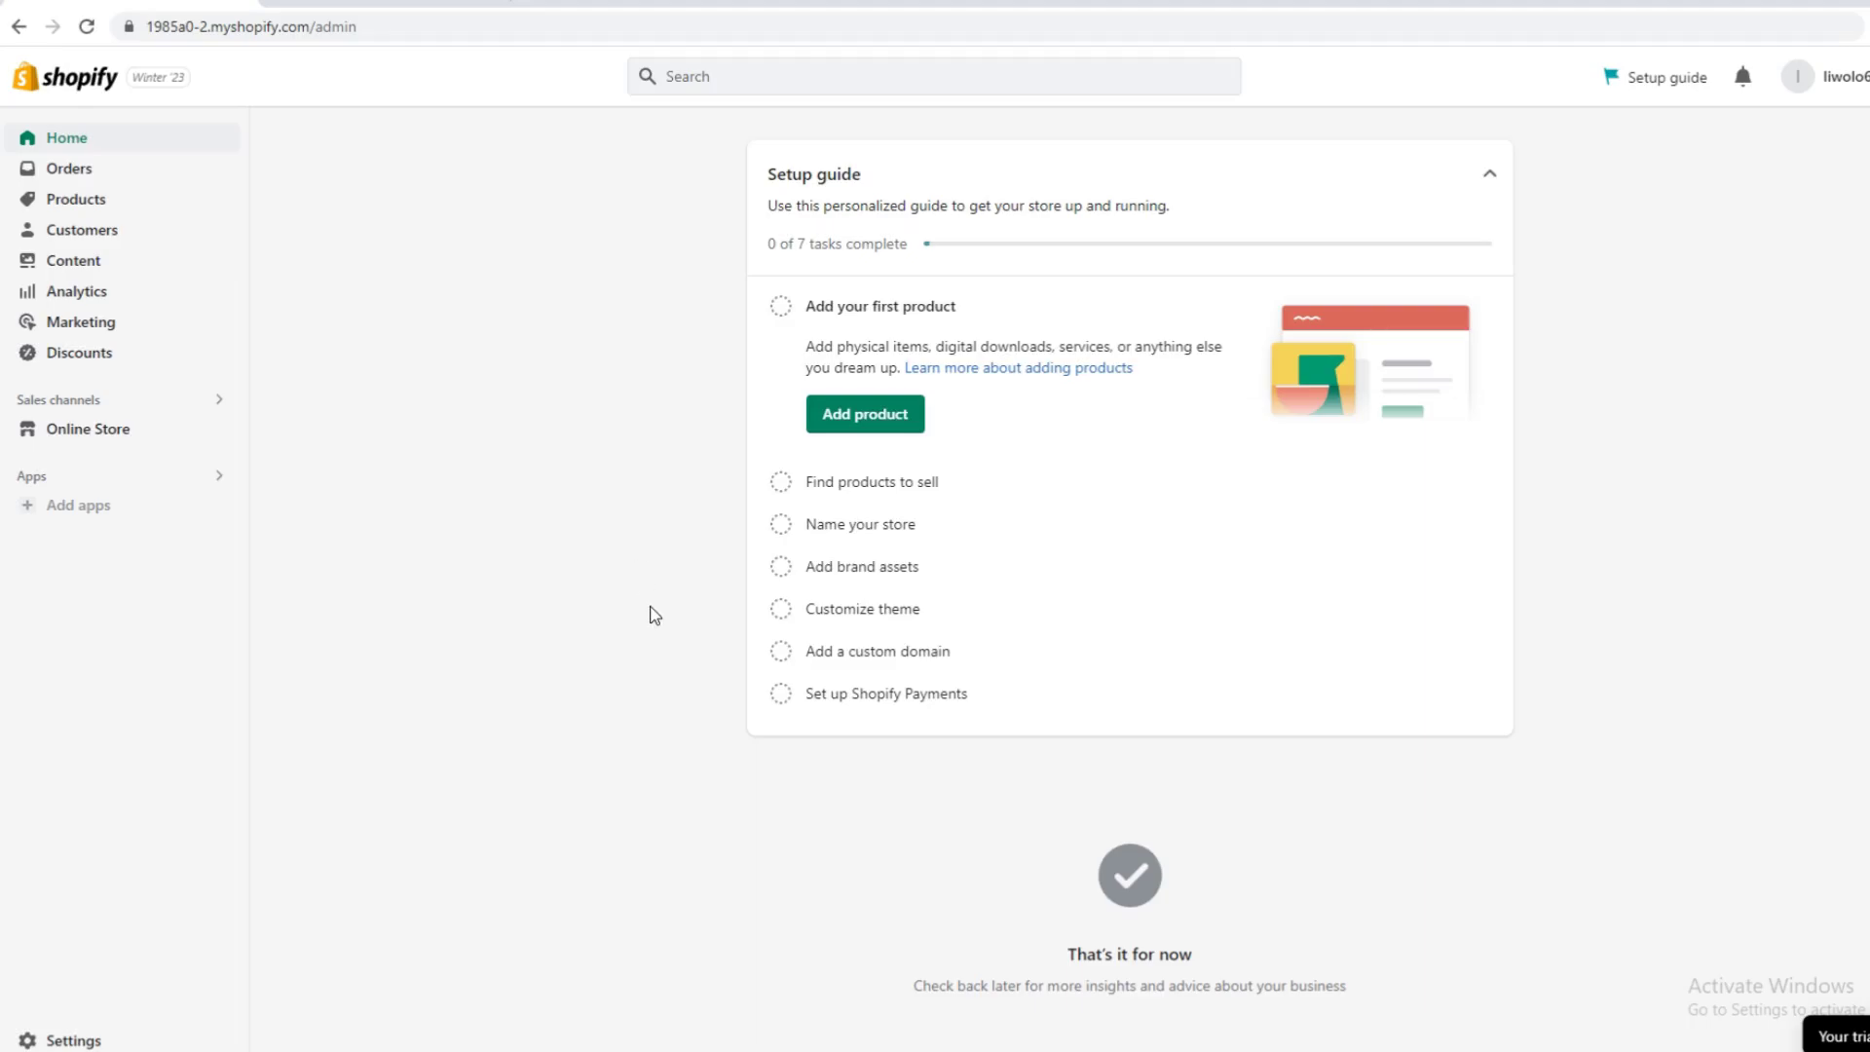
Open Settings > Billing: USD currency, trial ending February 26, 2023, no payment method
click(71, 1040)
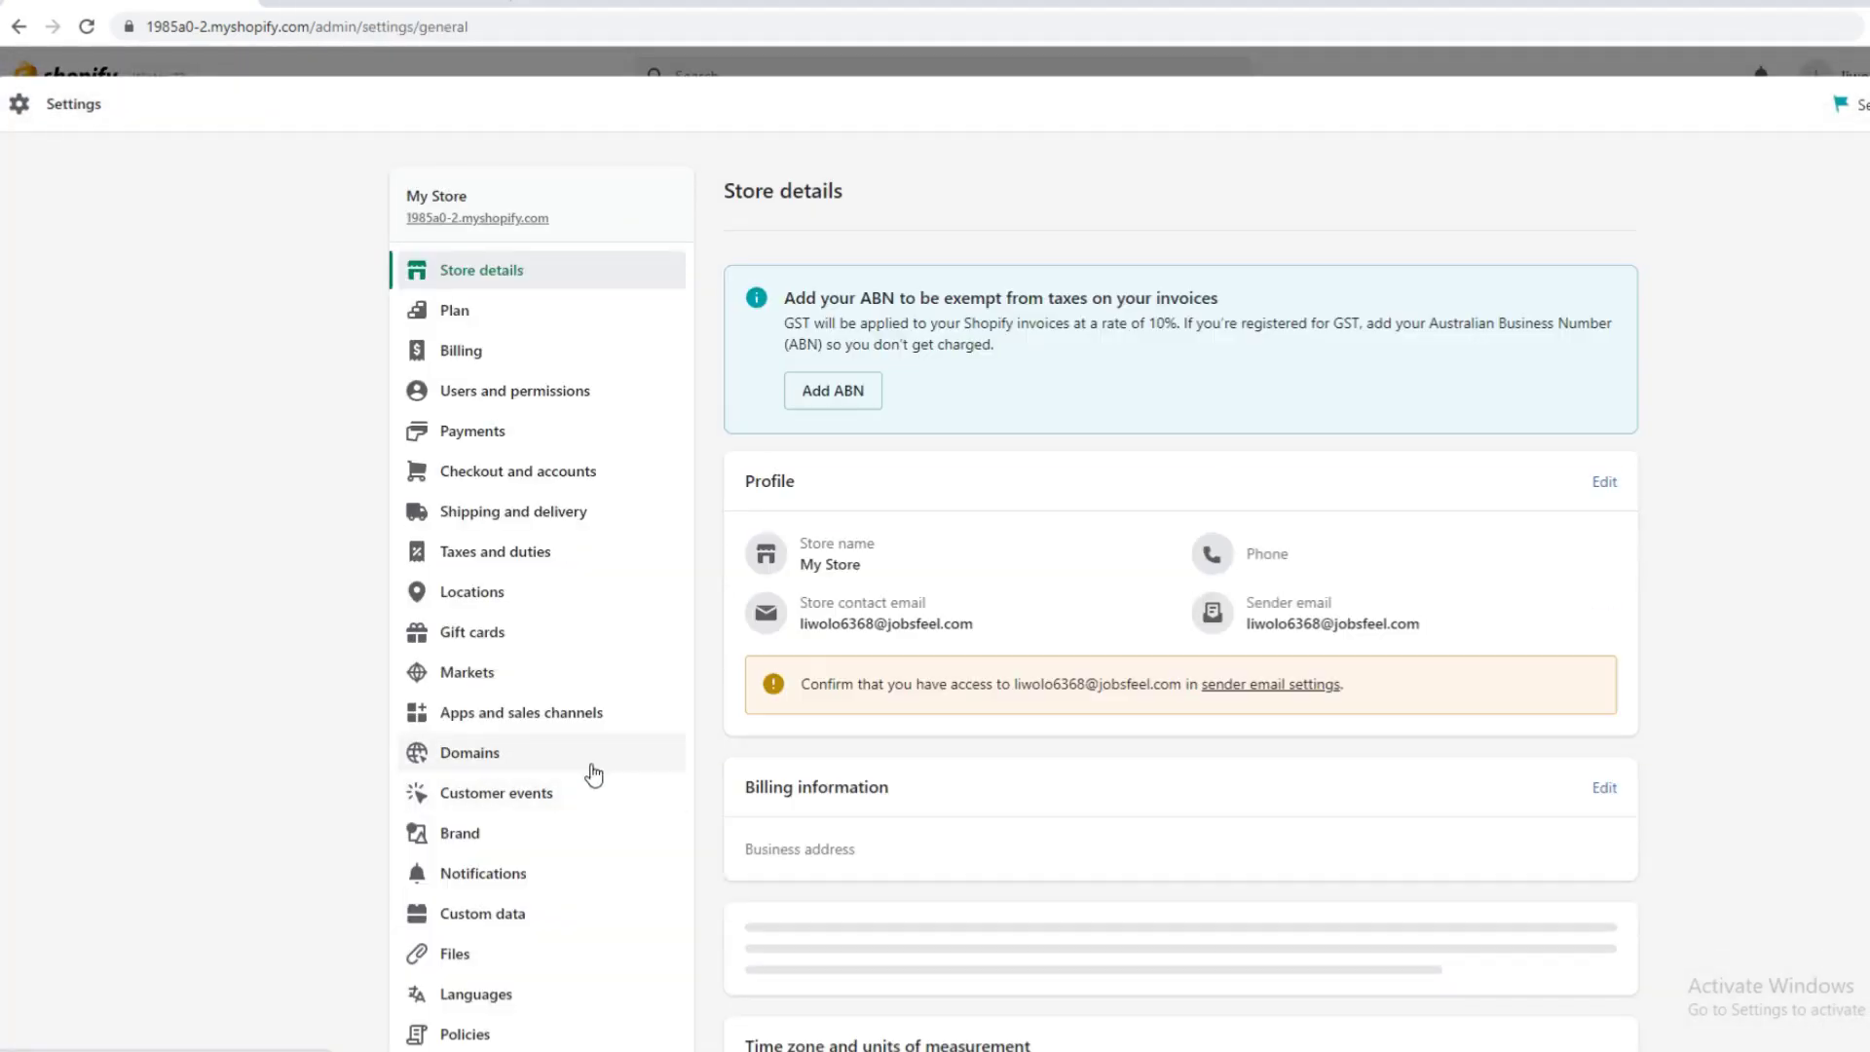
click(487, 357)
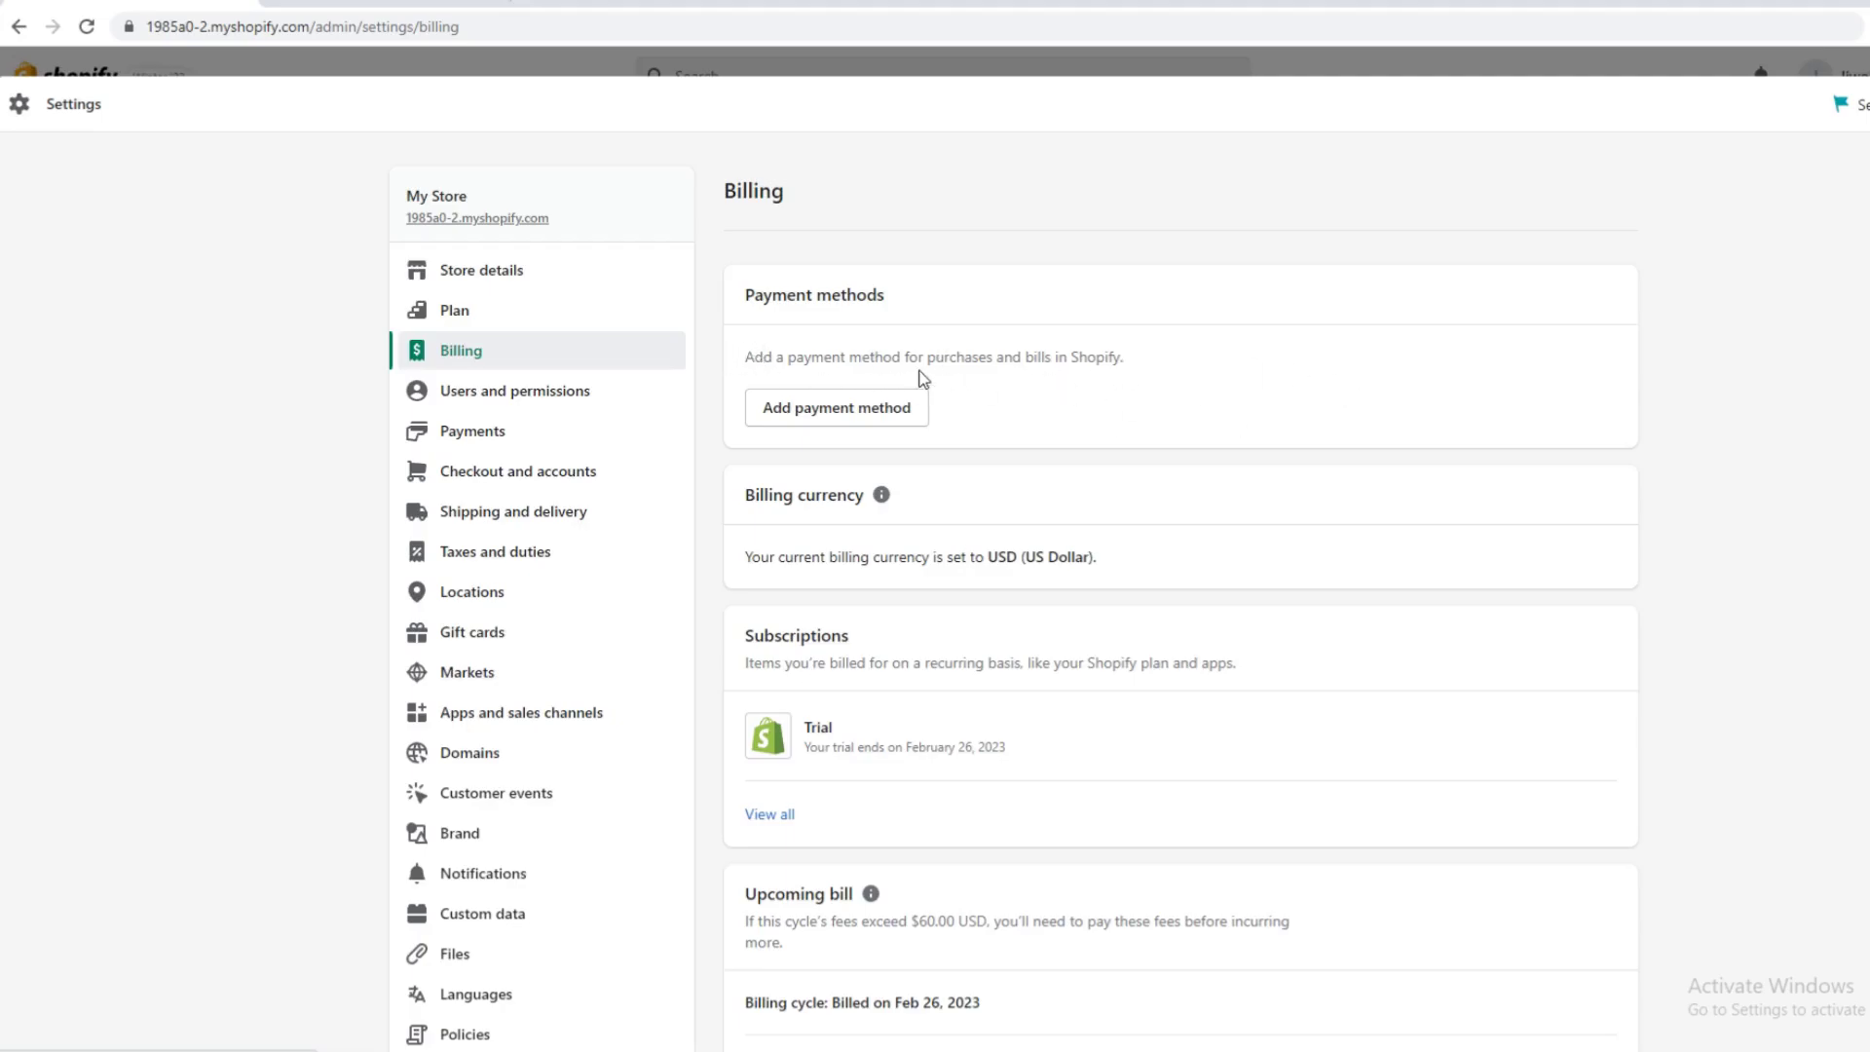
drag(922, 362, 952, 363)
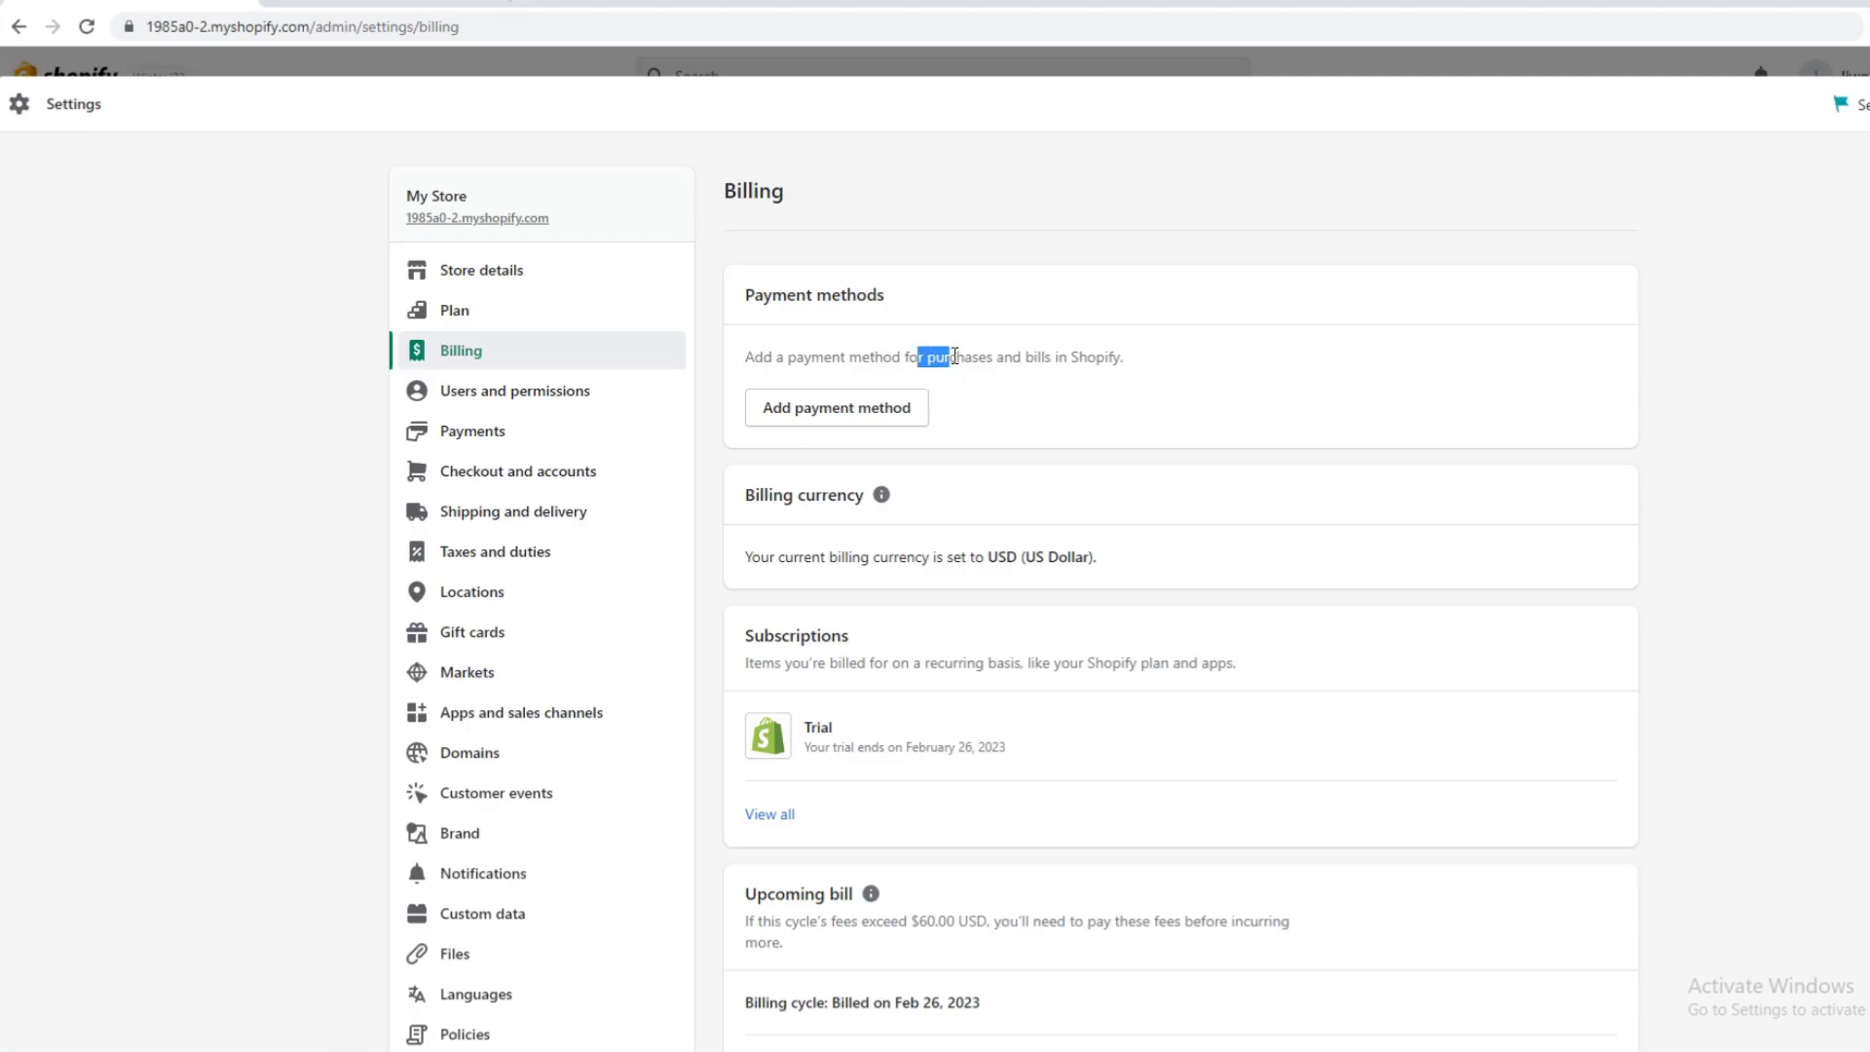
click(940, 362)
scroll(1093, 418, down, 1)
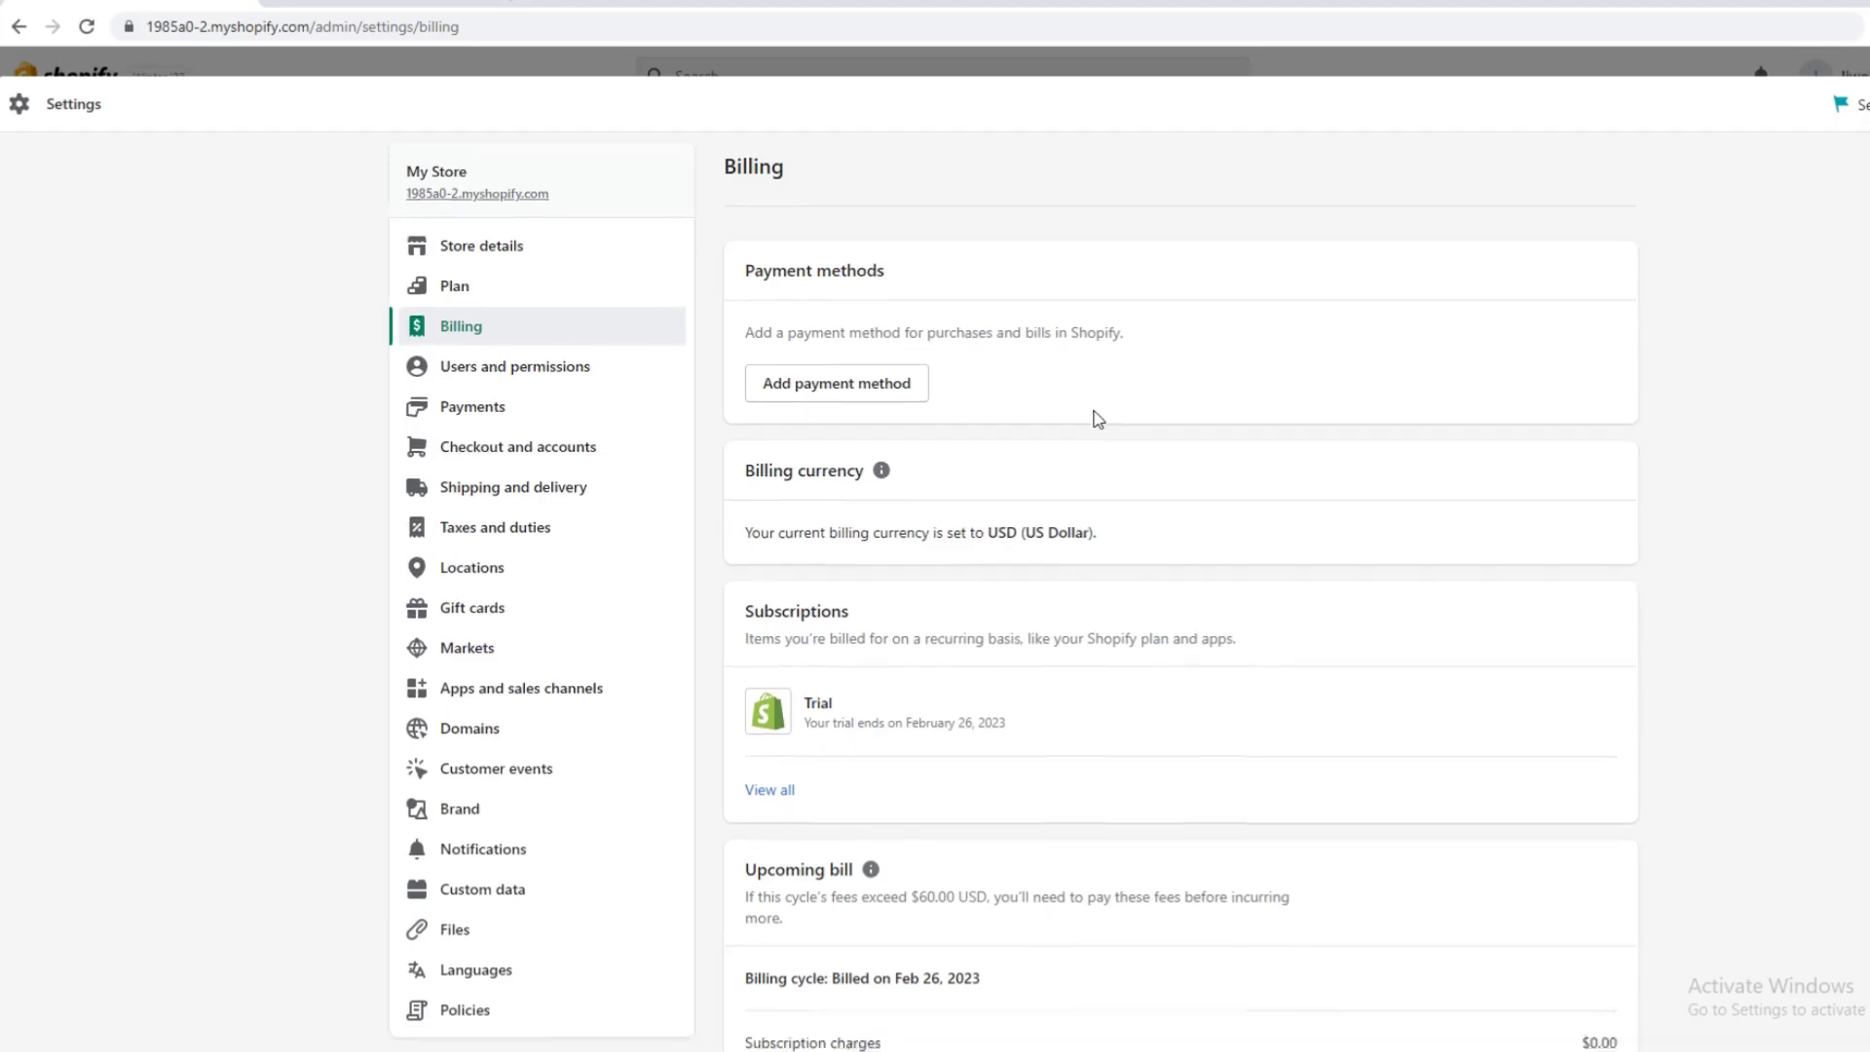
scroll(1072, 363, up, 1)
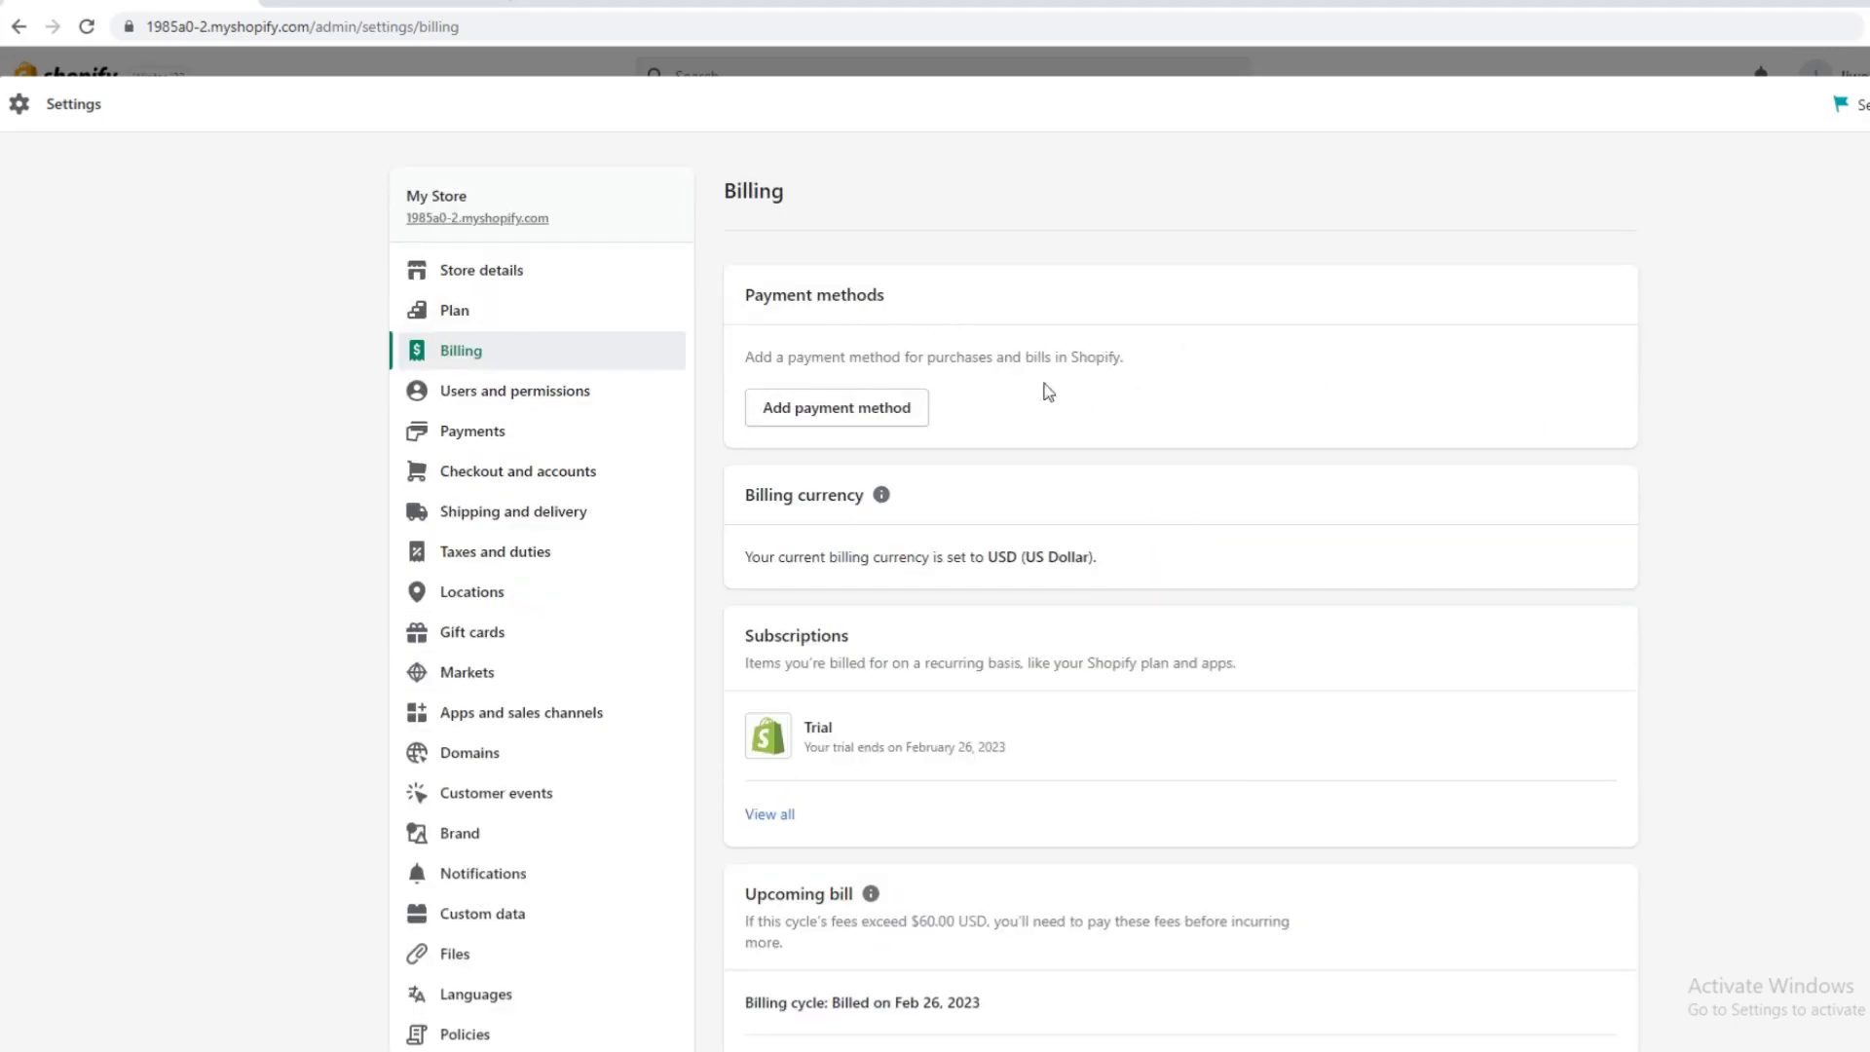
scroll(1087, 375, down, 4)
scroll(1087, 375, down, 2)
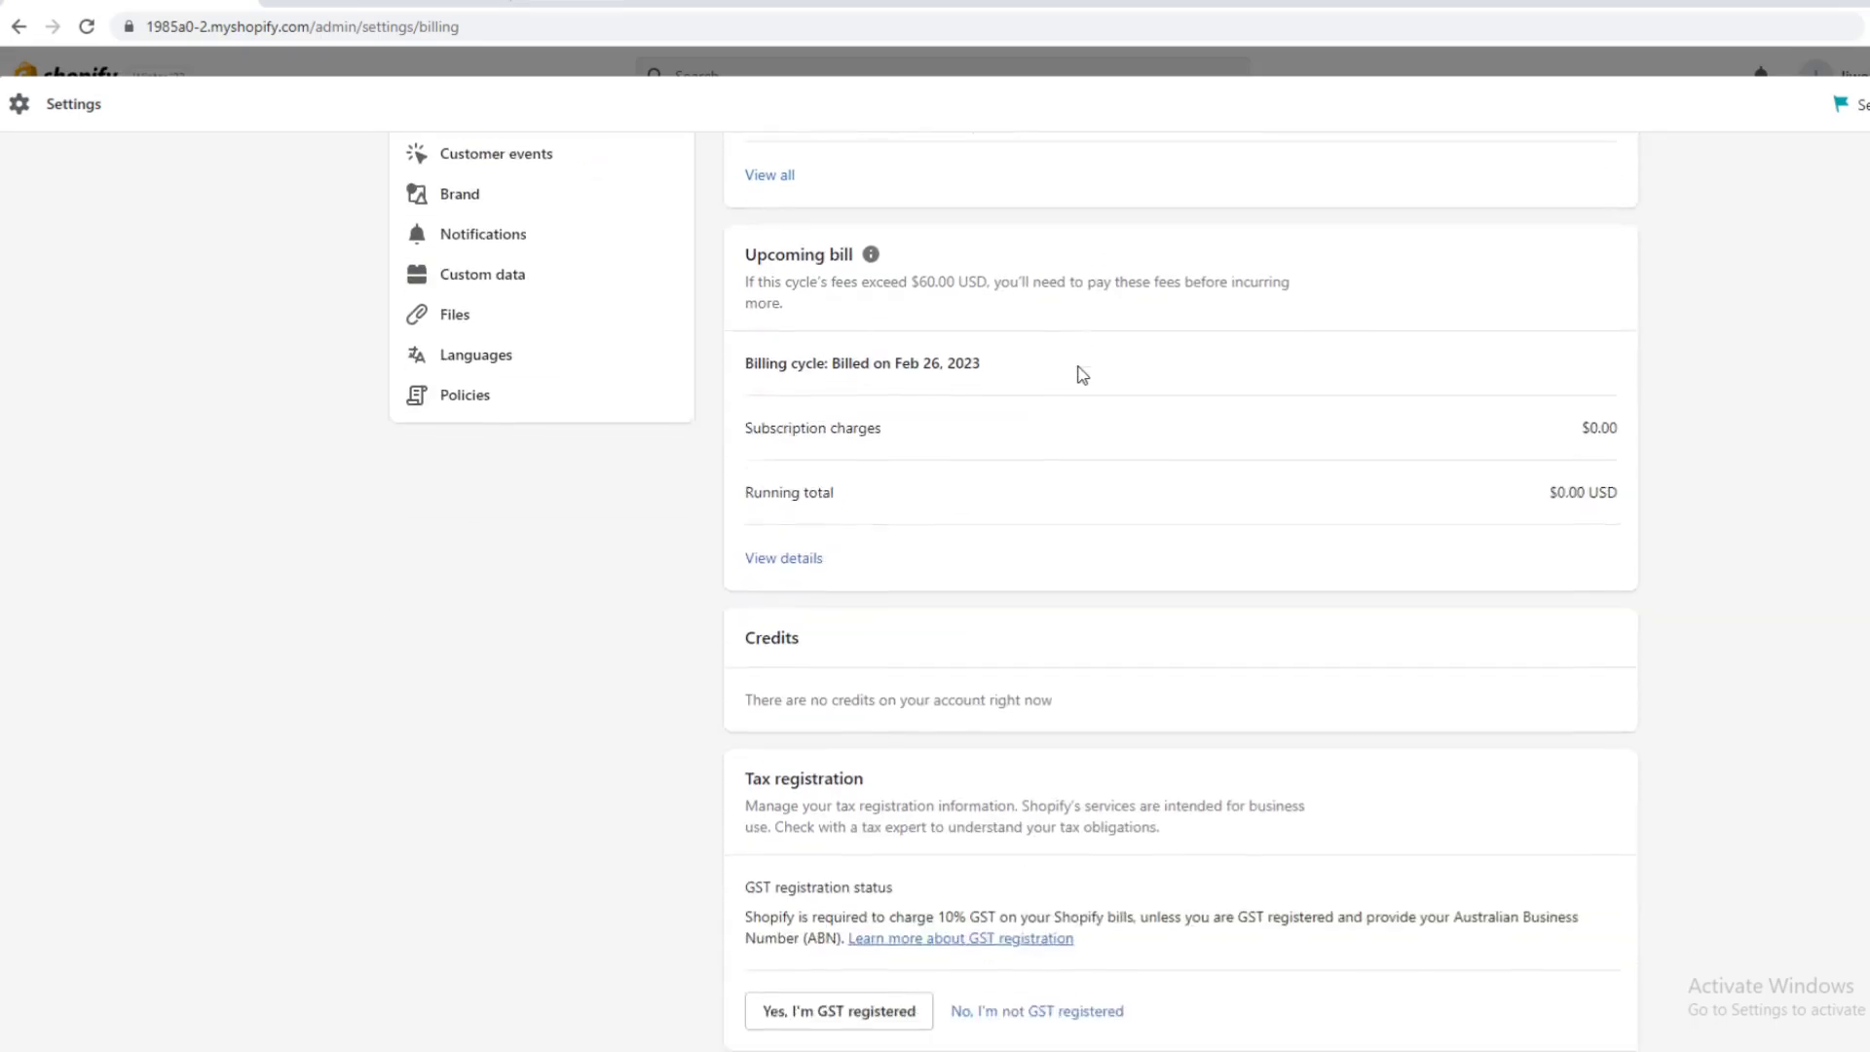
scroll(1077, 371, up, 4)
scroll(1118, 418, down, 7)
scroll(1143, 447, up, 9)
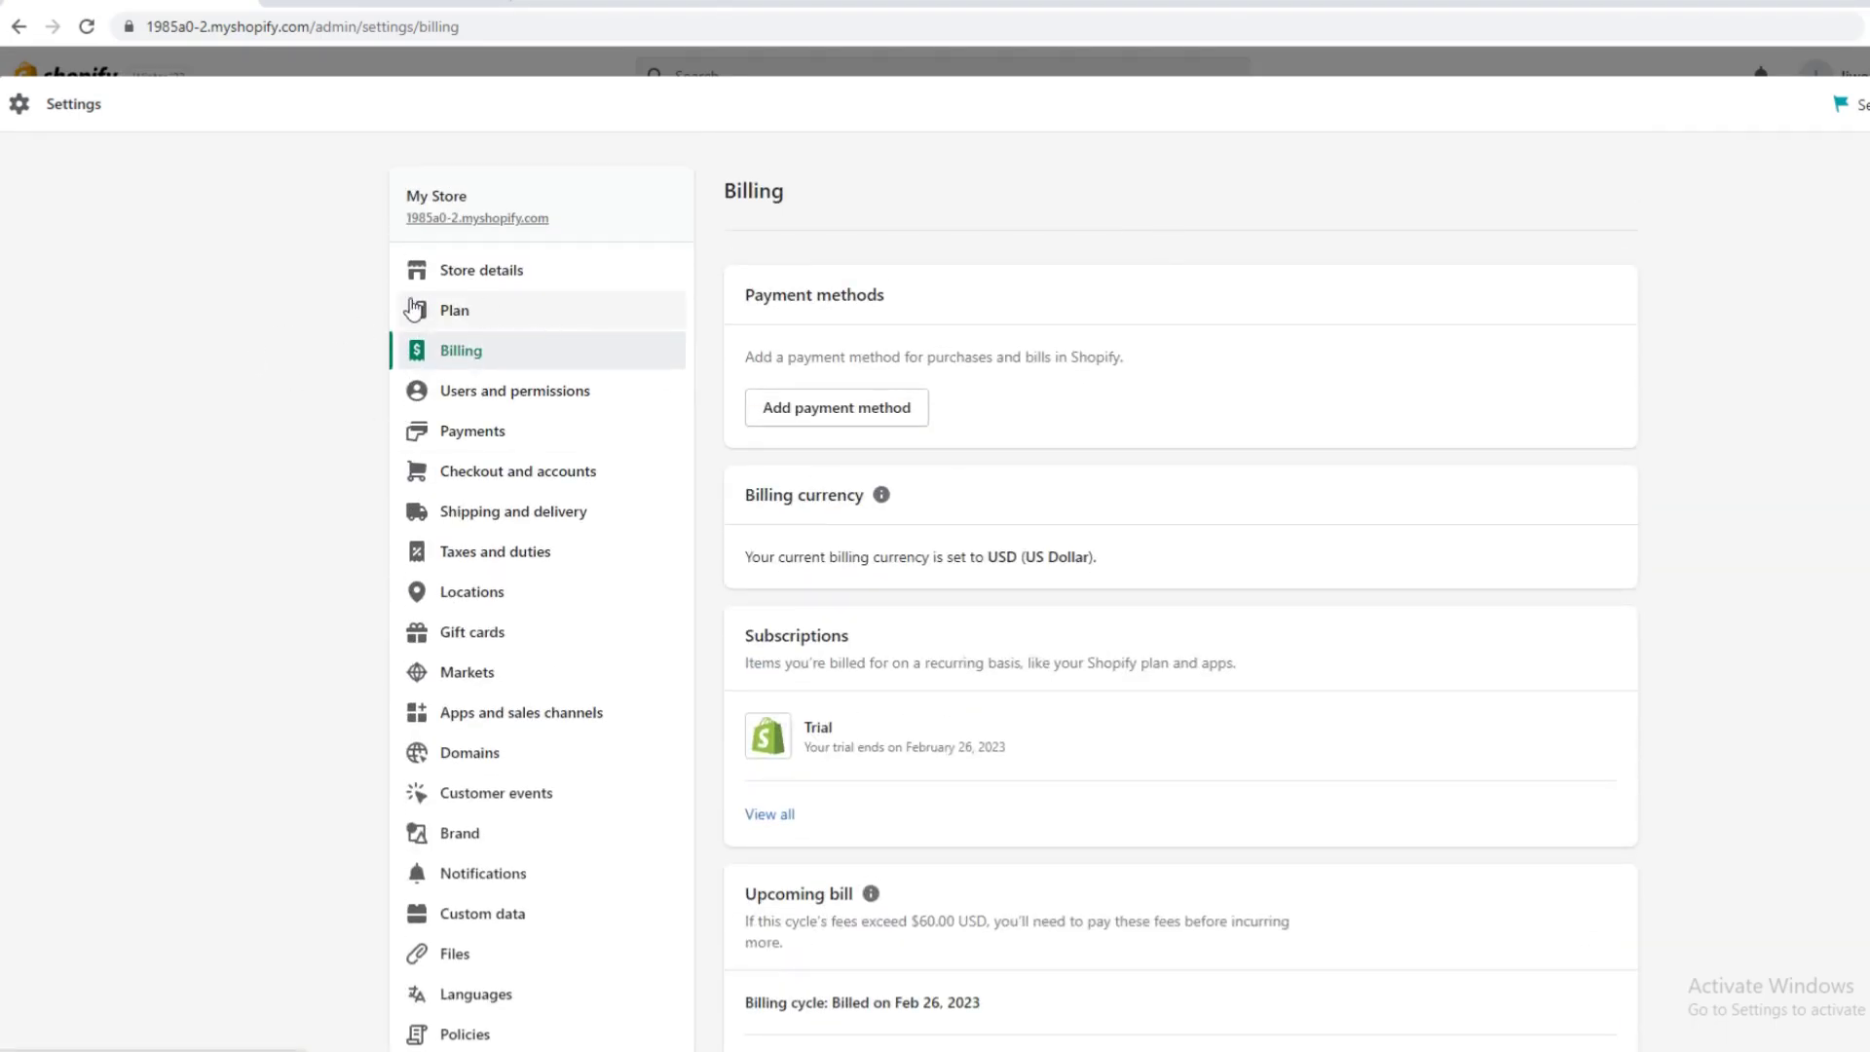
Open the Plan settings and start the Deactivate trial process
click(475, 318)
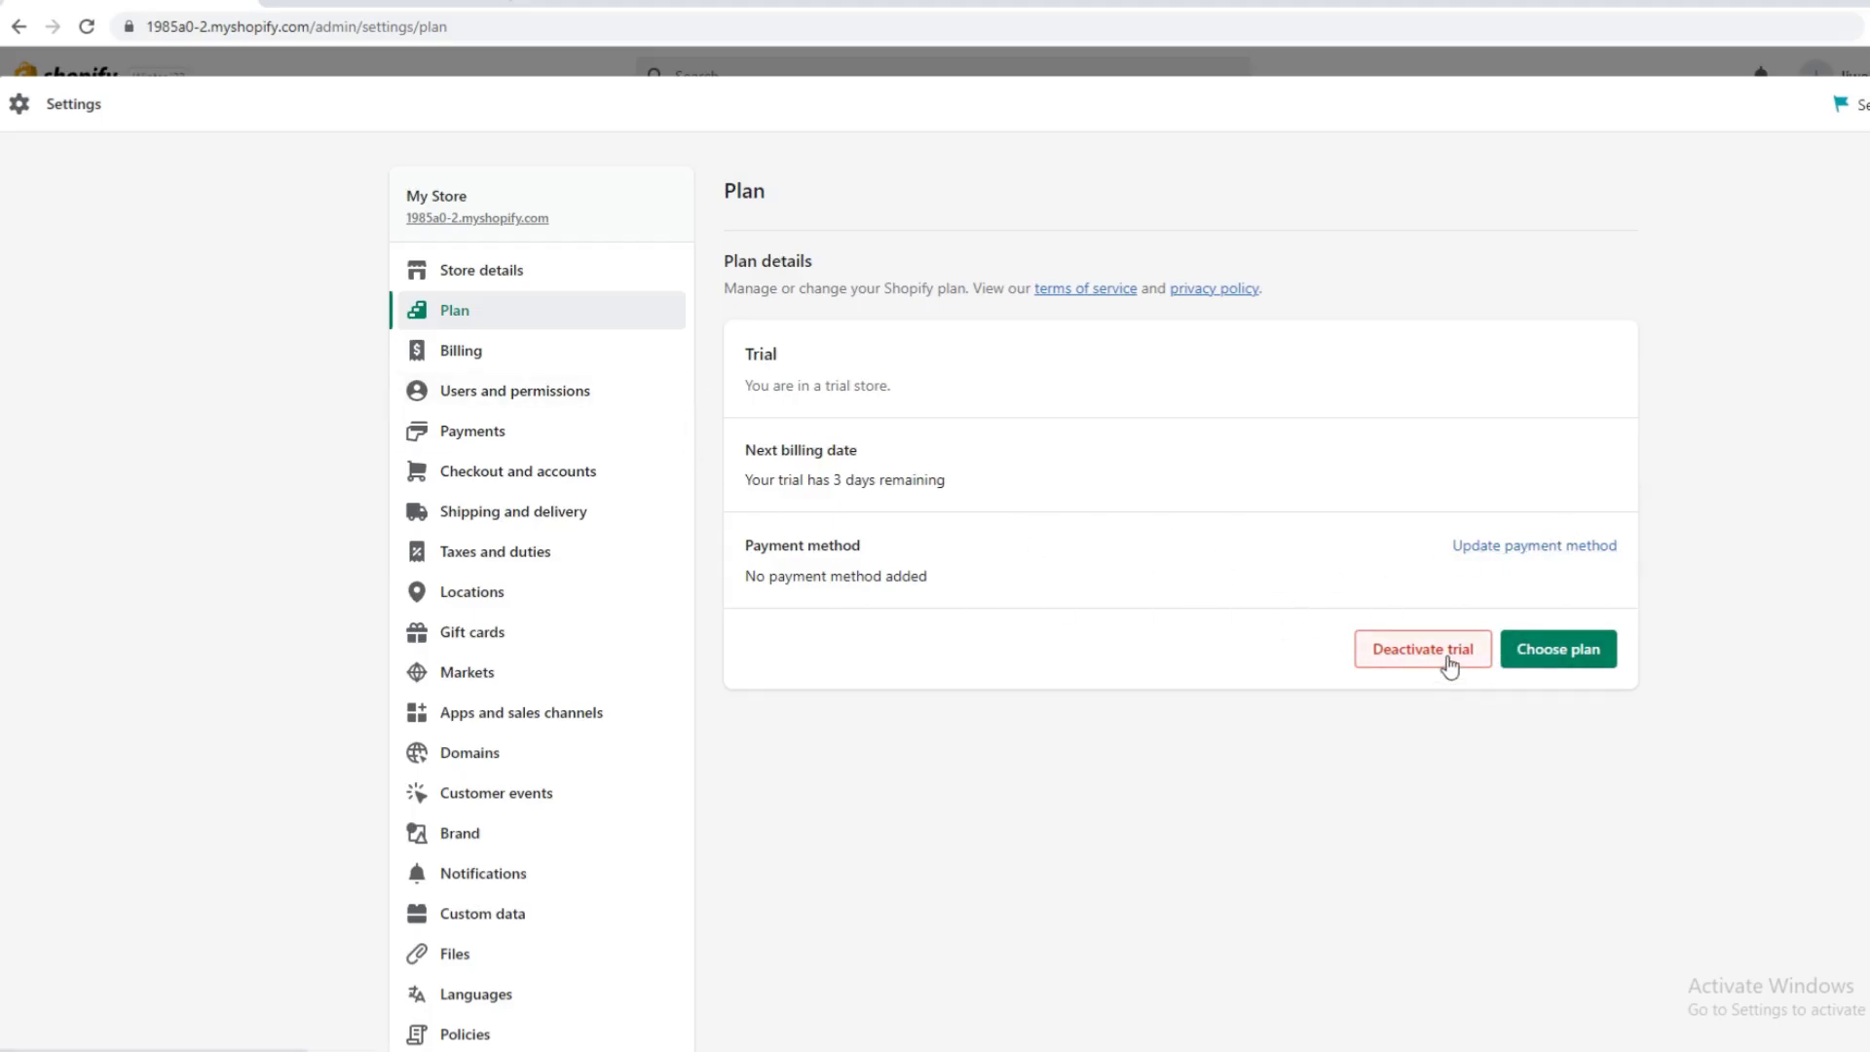
click(1416, 664)
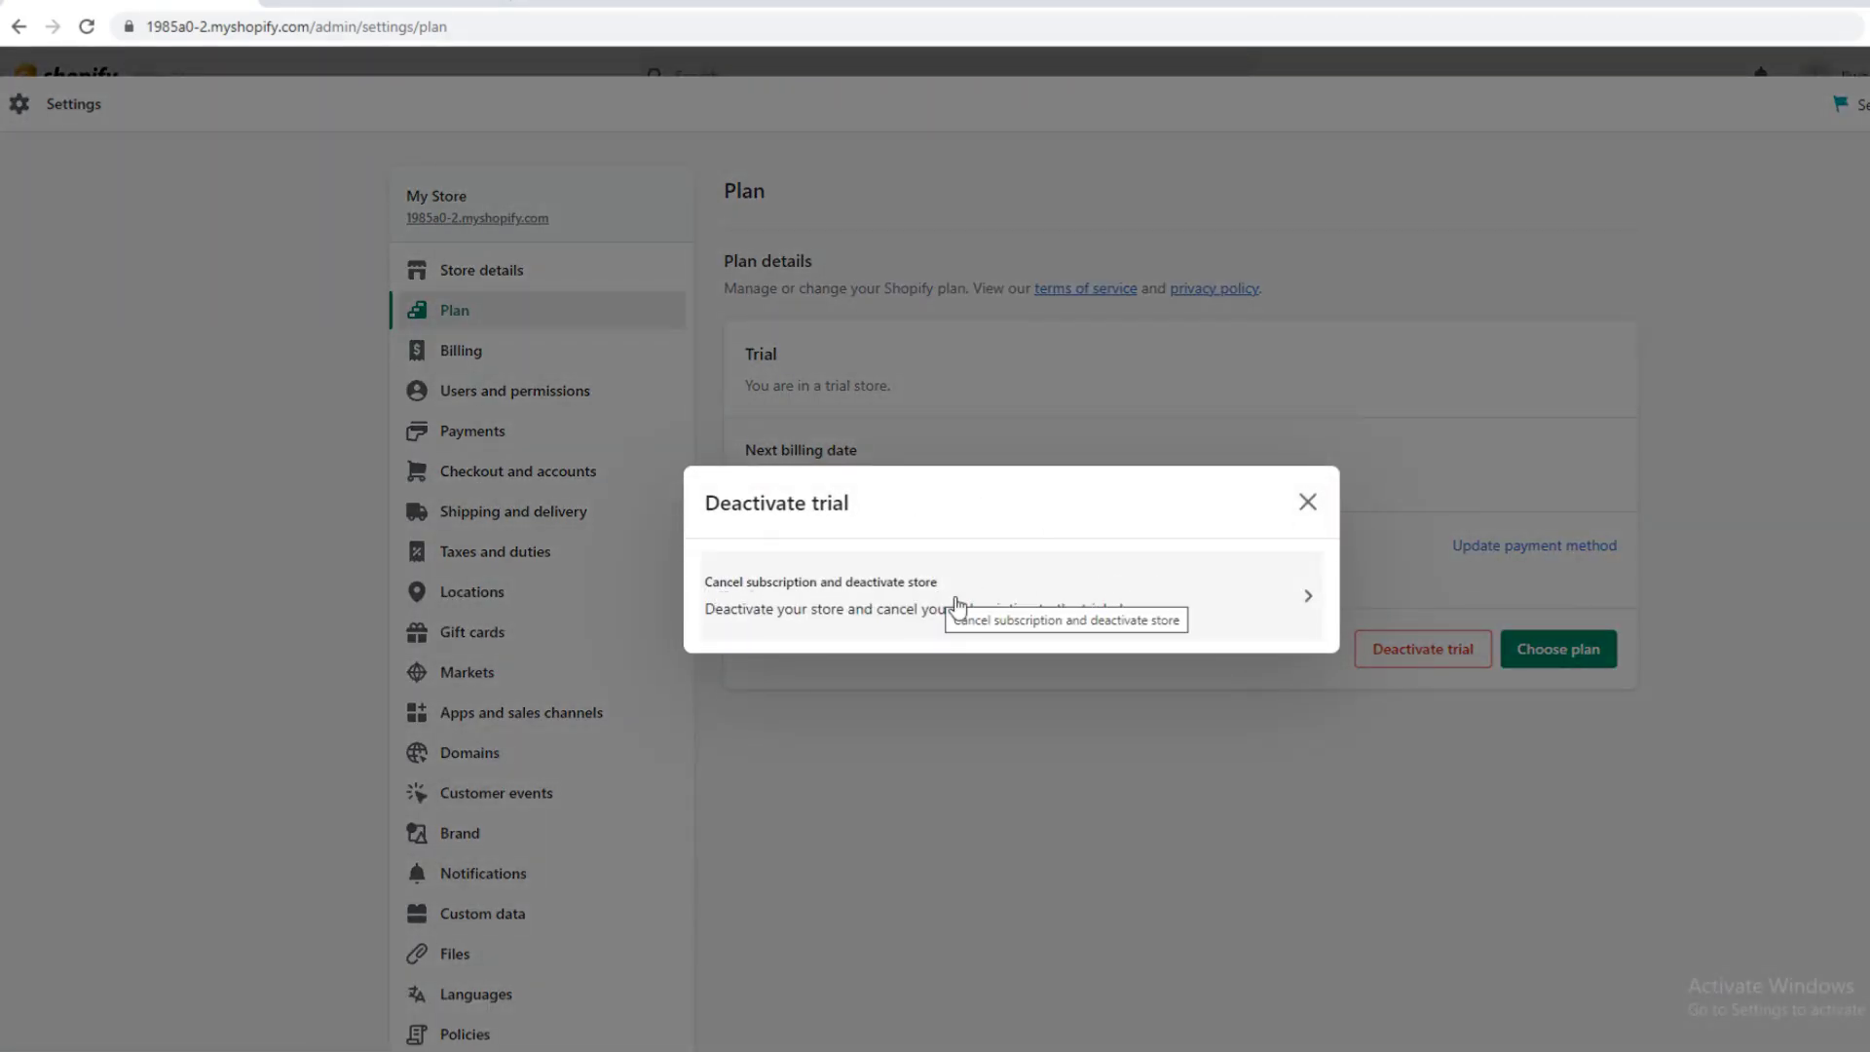
Choose to cancel the subscription and deactivate the store, citing 'I was just testing Shopify out'
click(1132, 606)
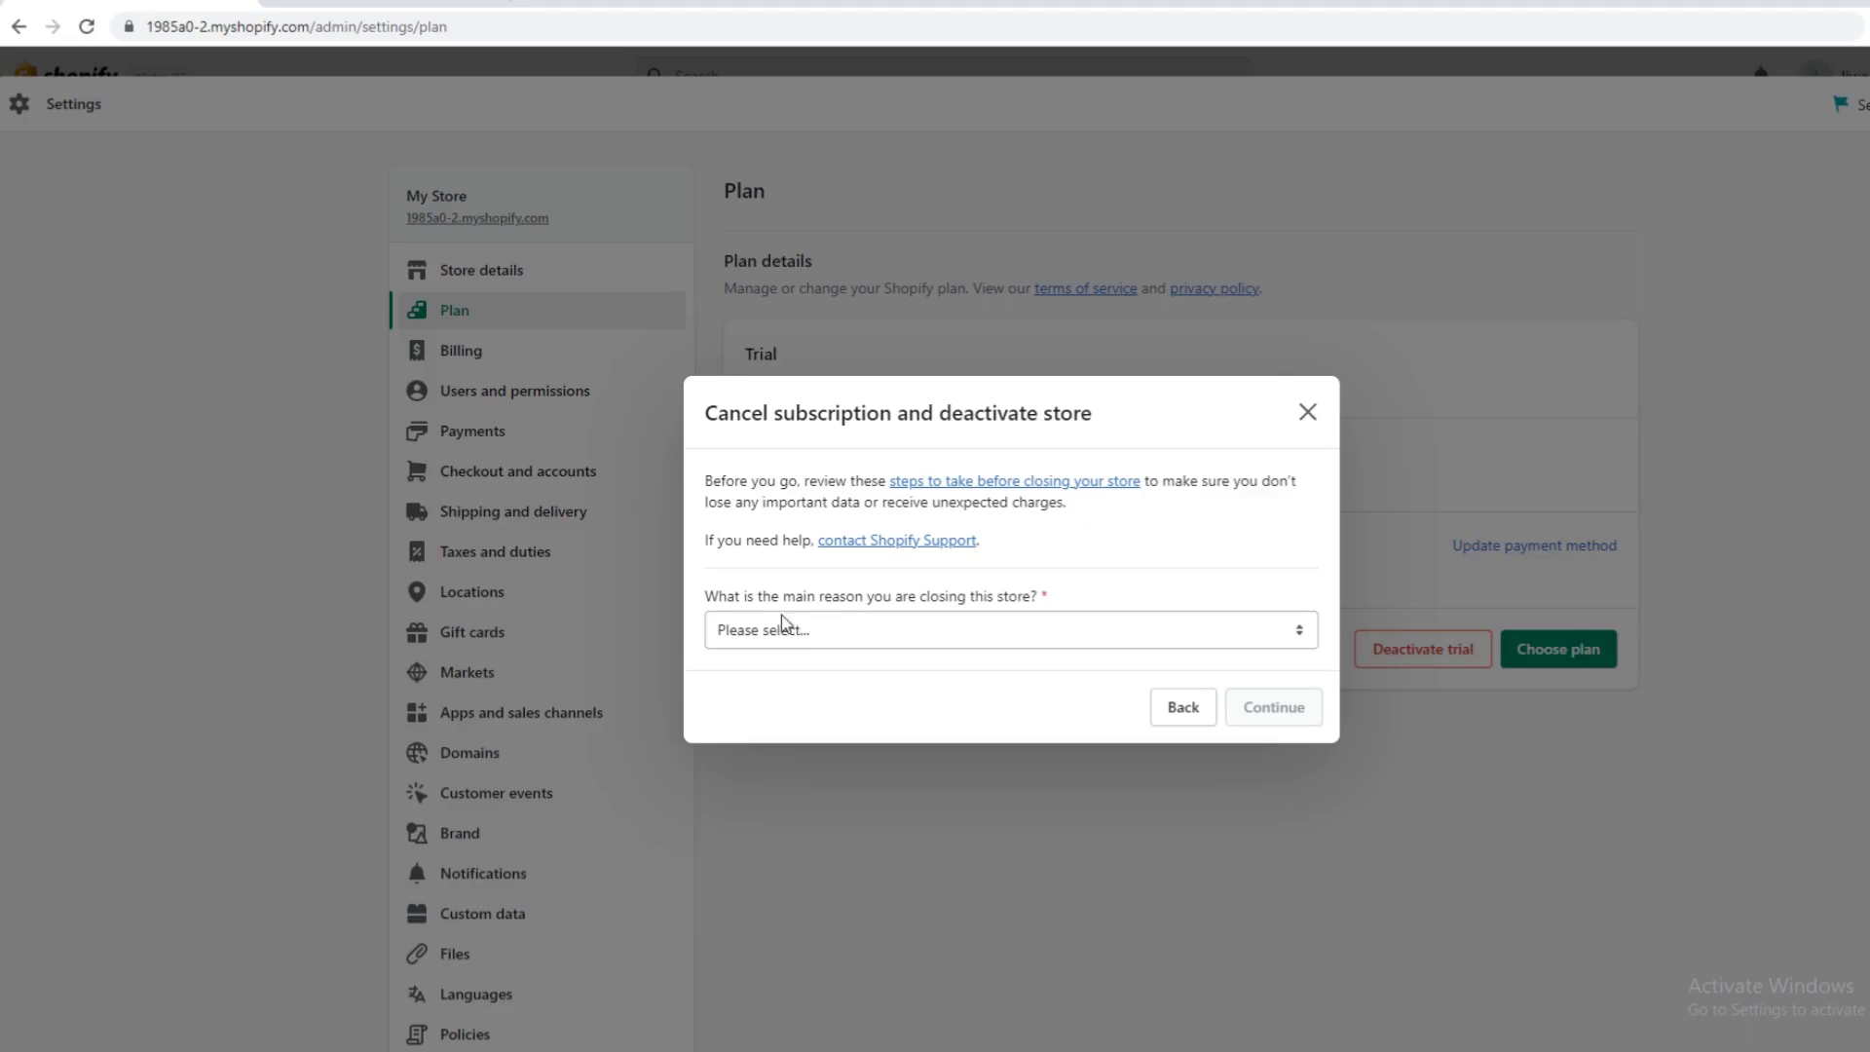
click(856, 639)
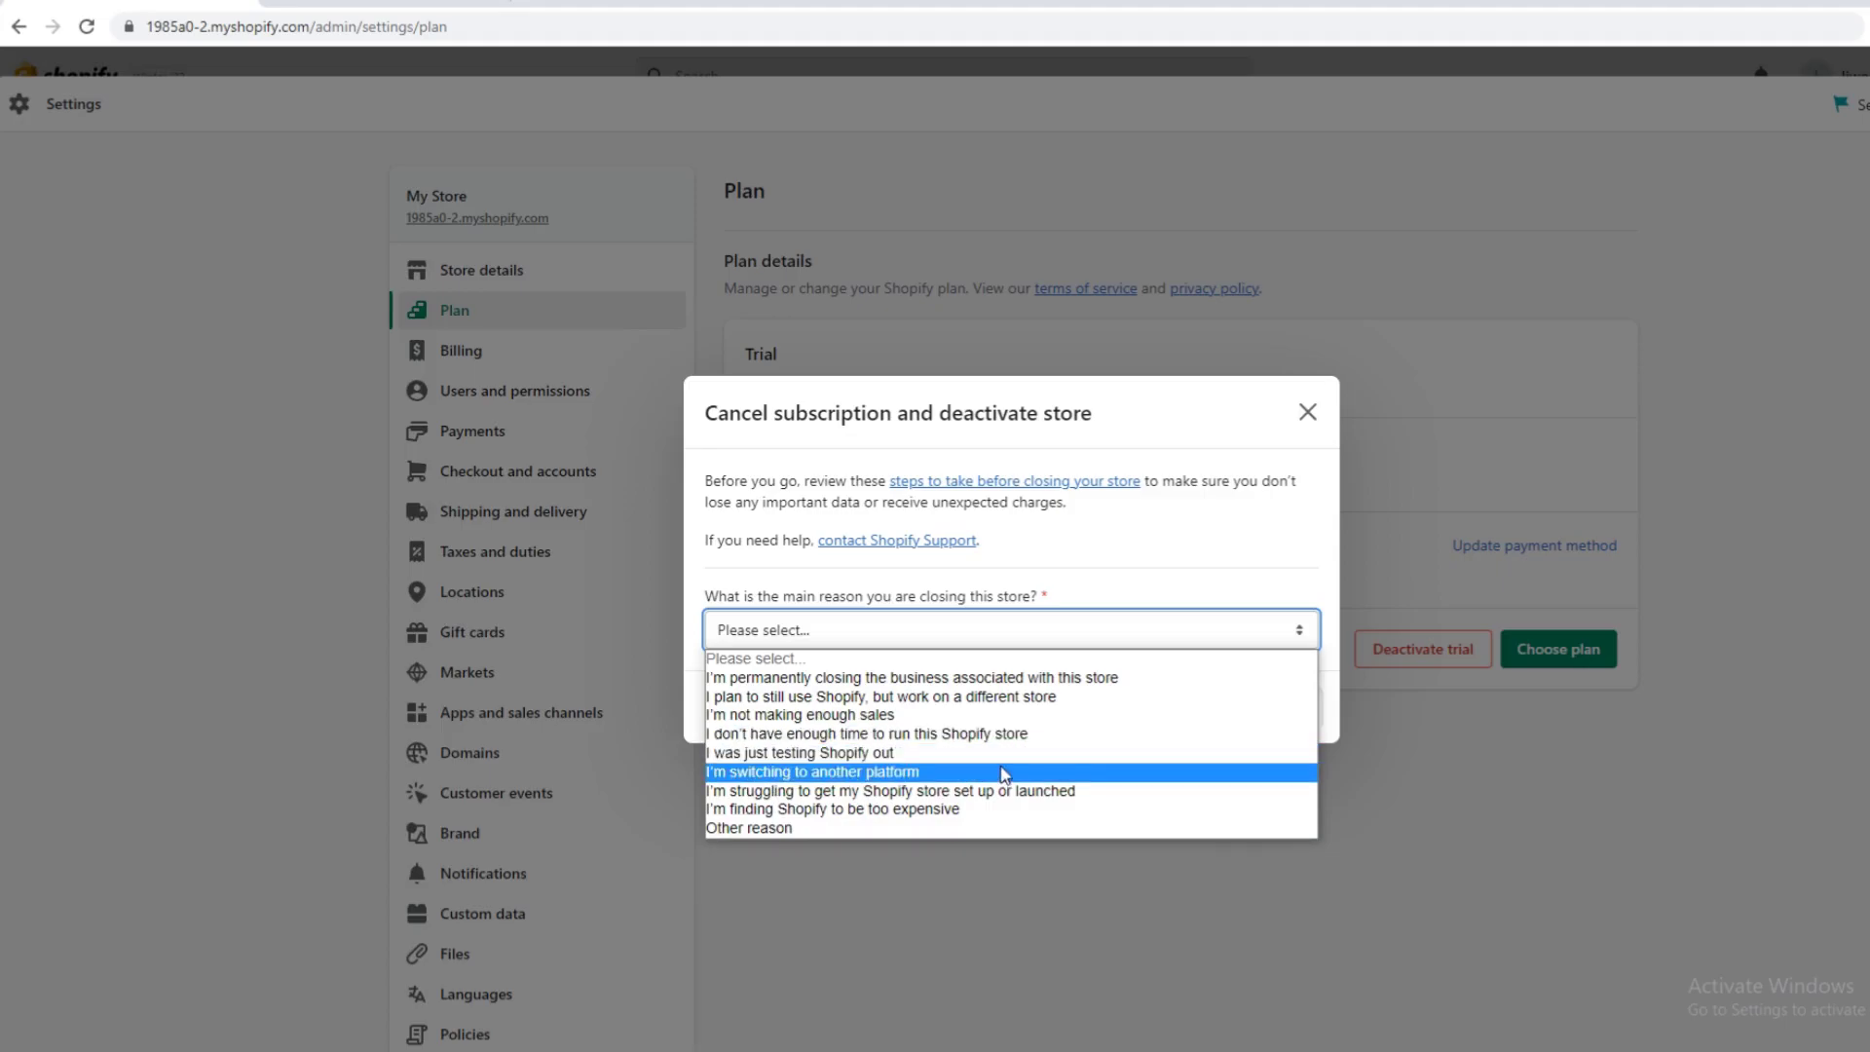
click(791, 755)
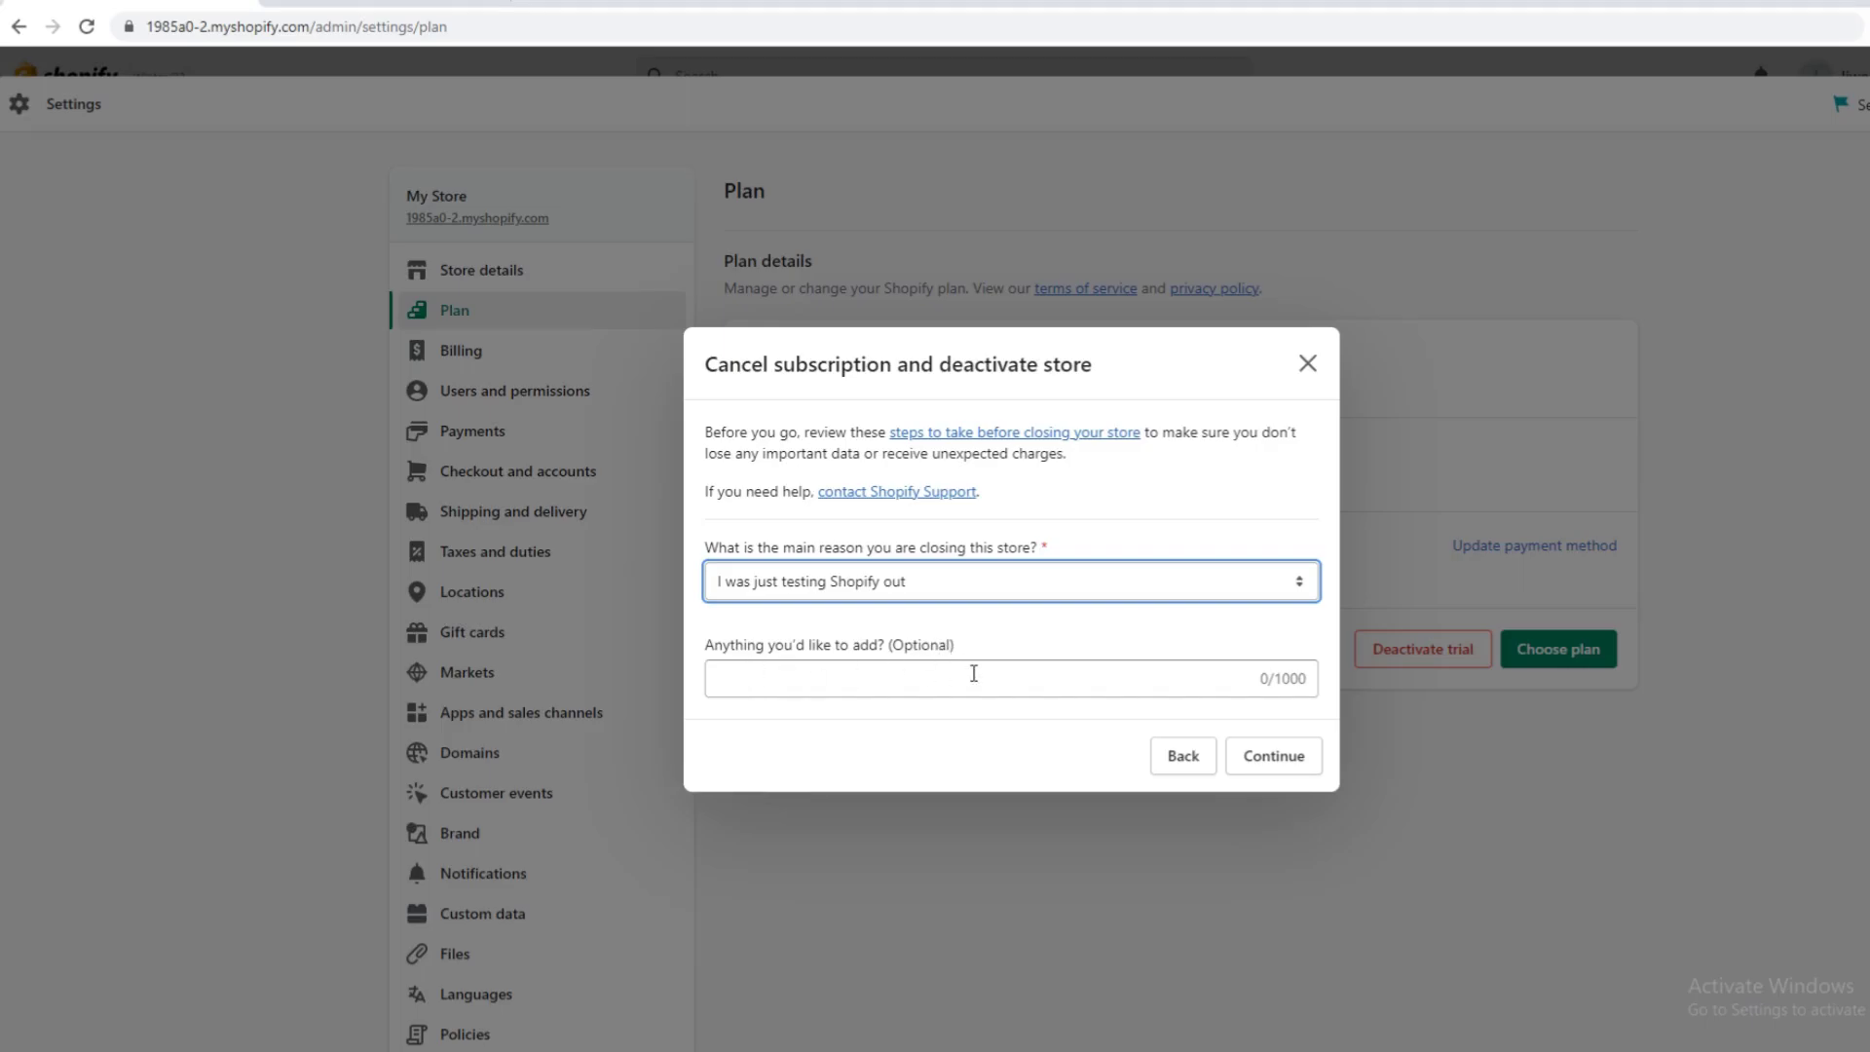
click(1075, 667)
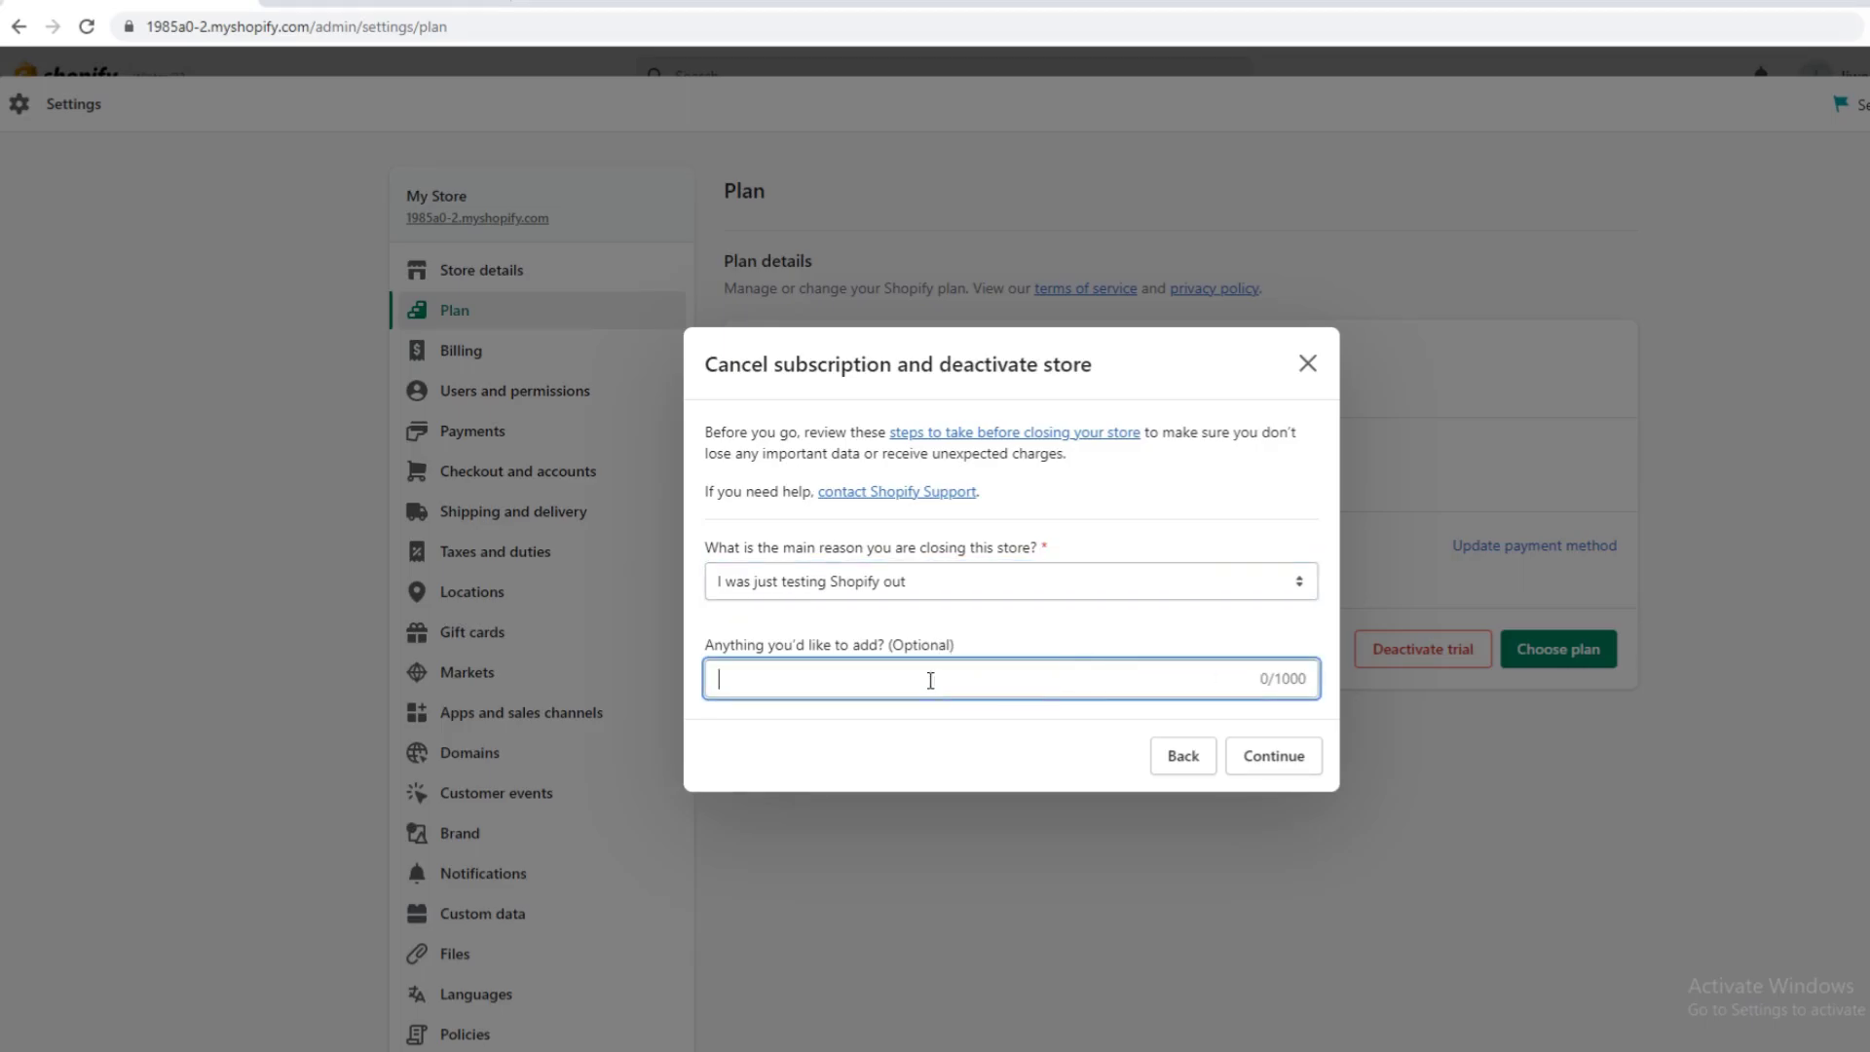
click(1269, 759)
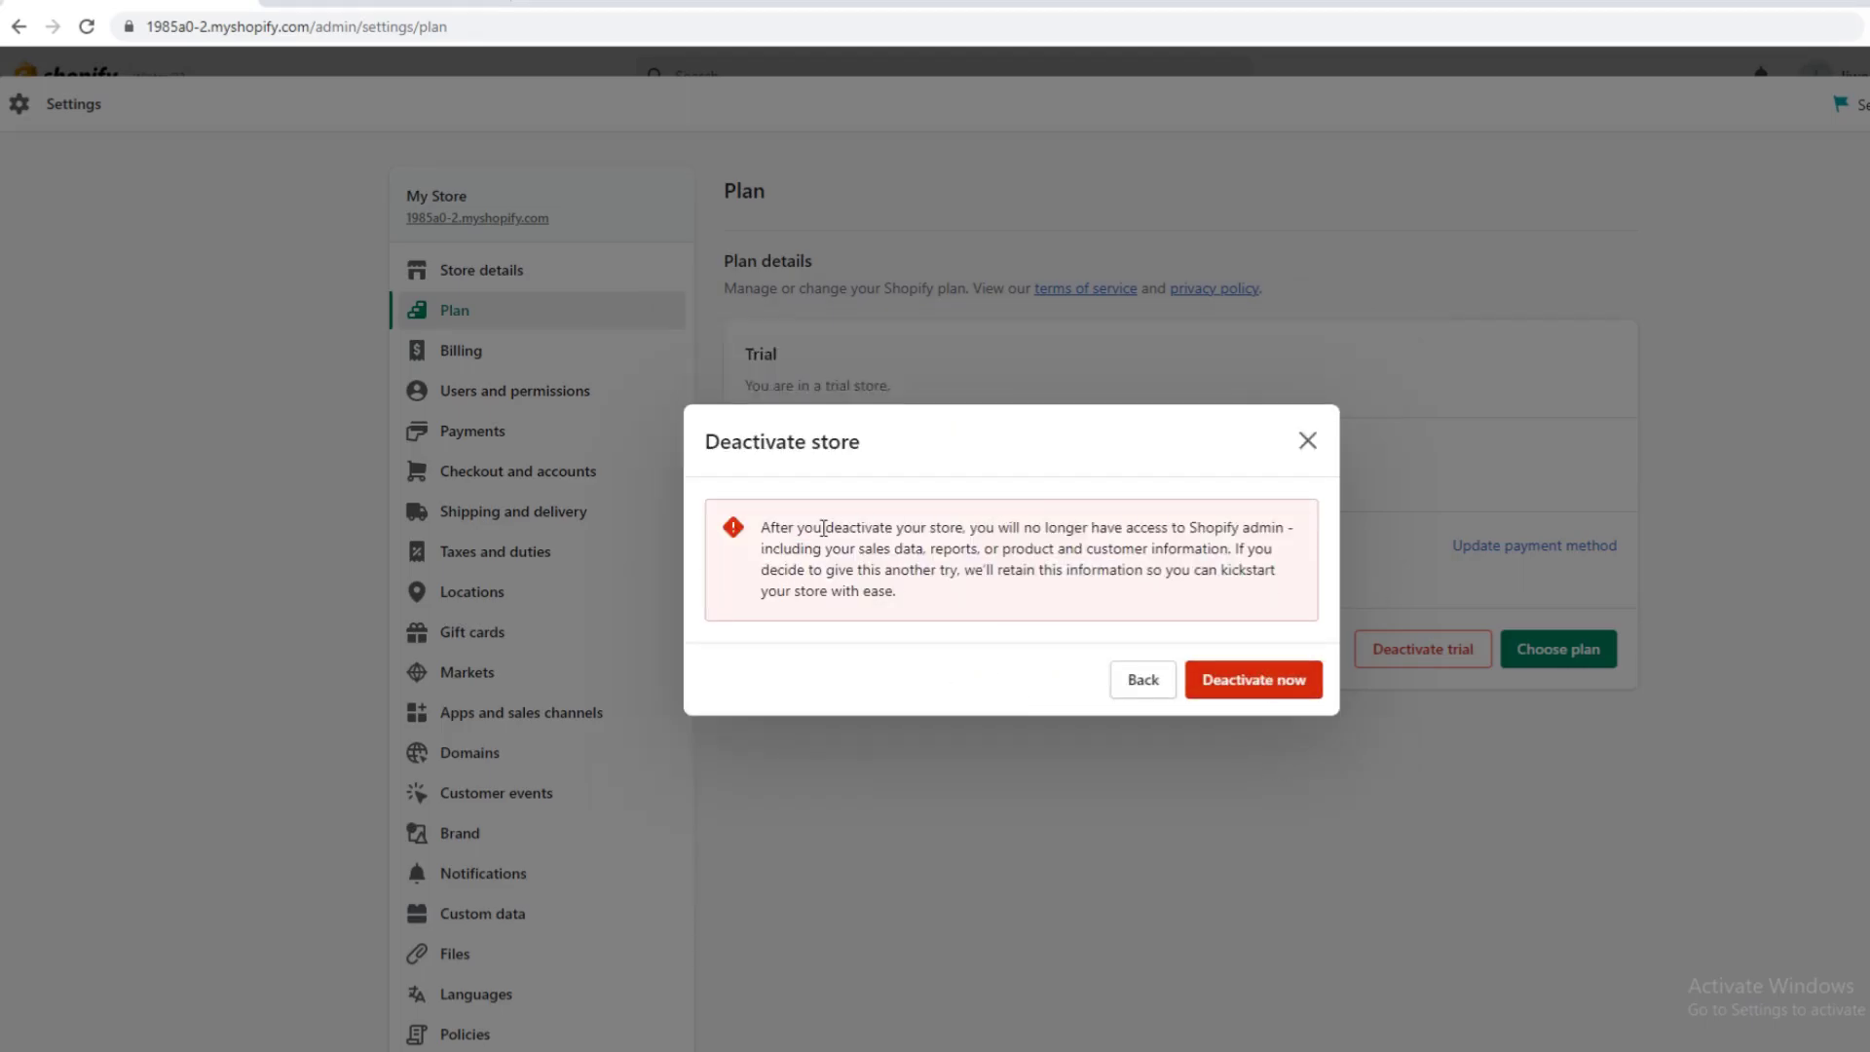
Confirm the final warning with Deactivate now
click(1271, 694)
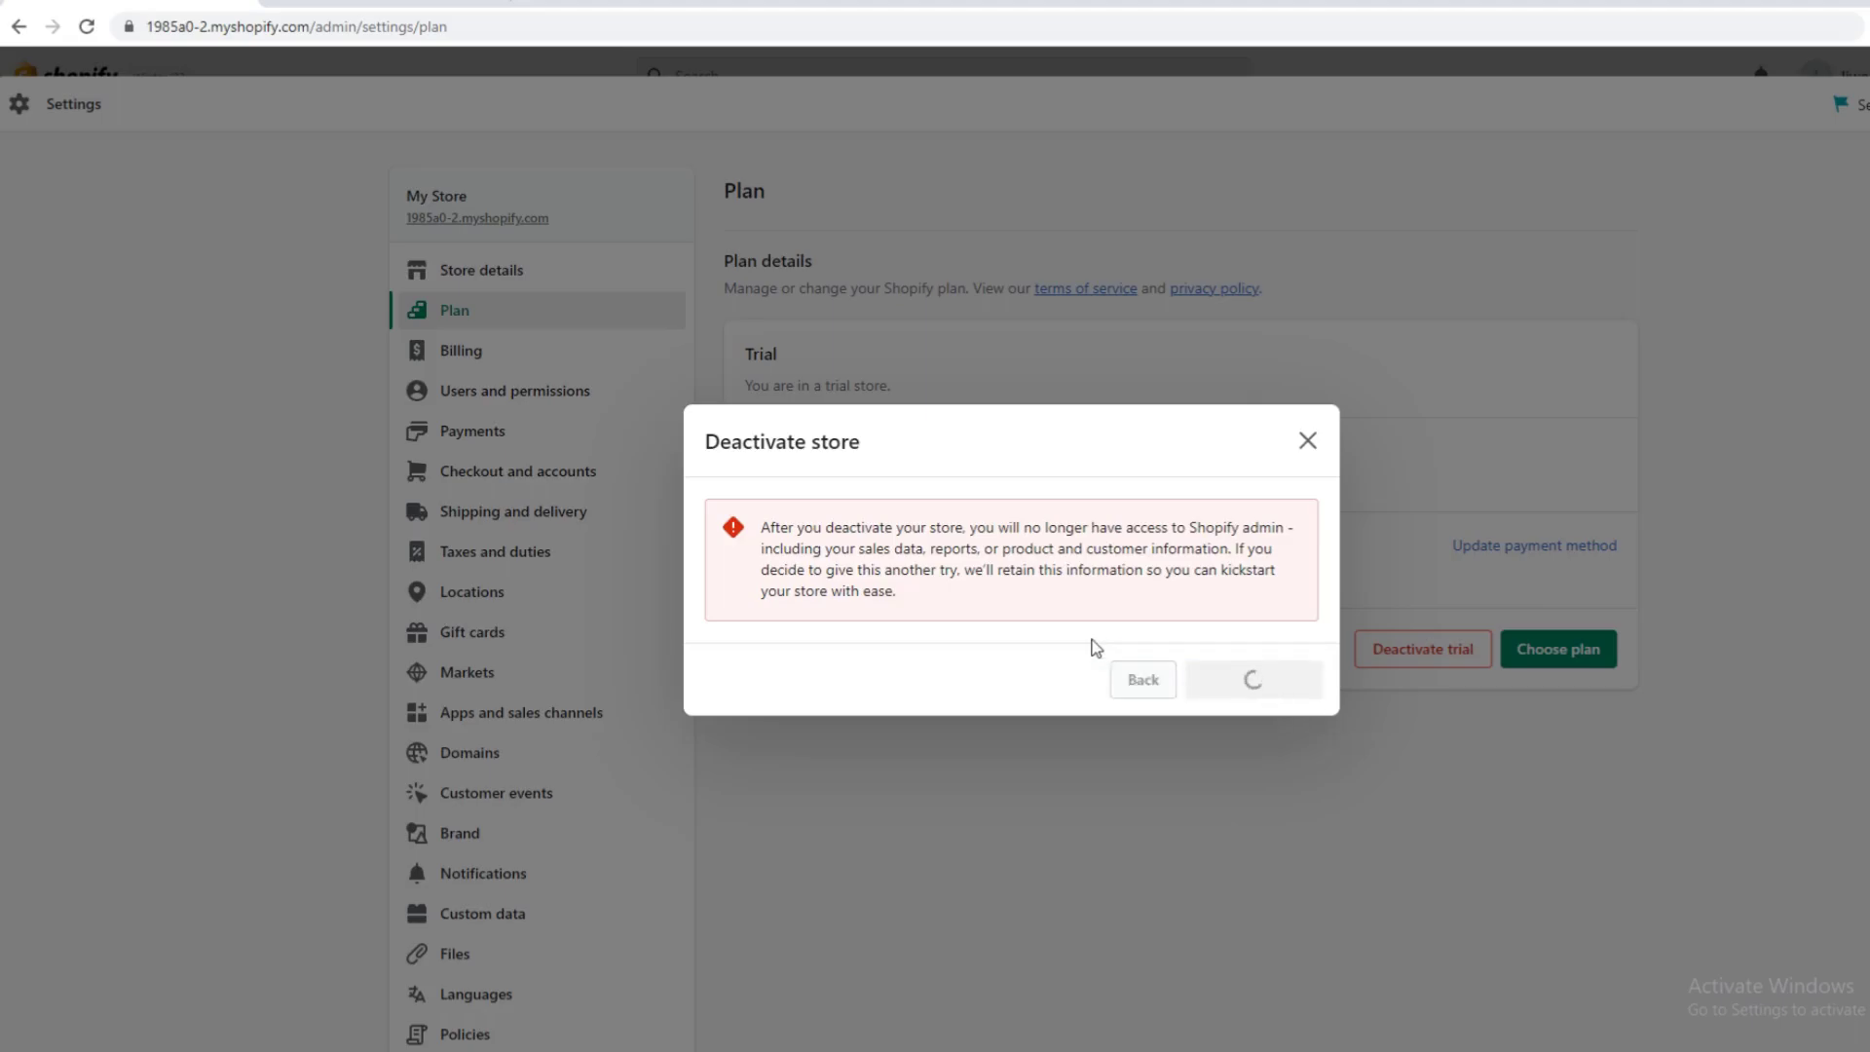